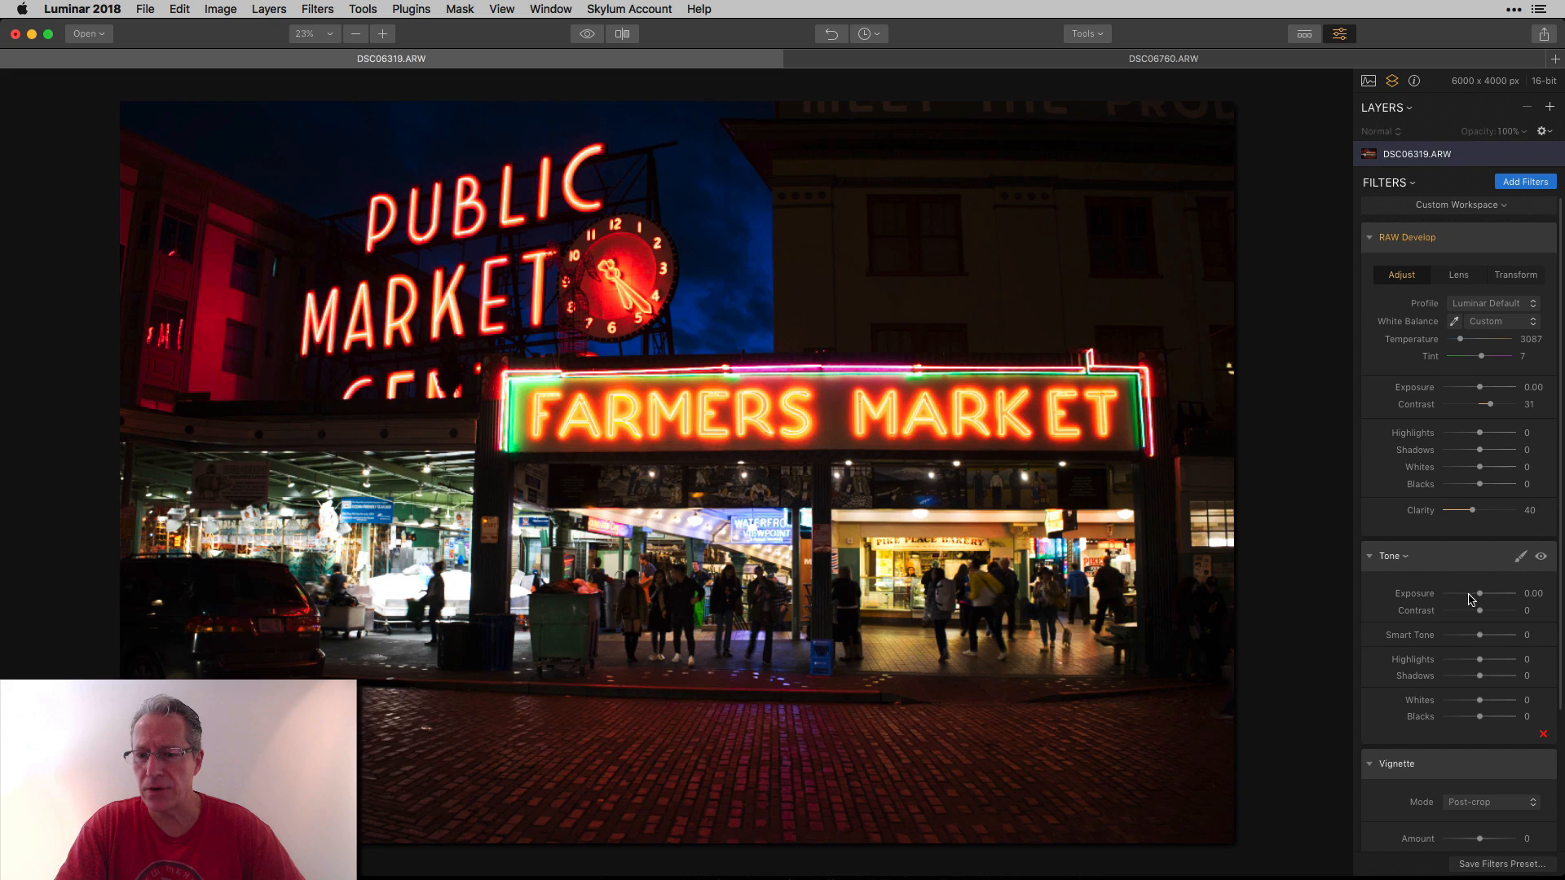
# Set the Tone filter's Smart Tone to 15.
pyautogui.moveTo(1480, 635); pyautogui.dragTo(1485, 636)
pyautogui.scroll(-4, 1482, 639)
pyautogui.scroll(-2, 1495, 725)
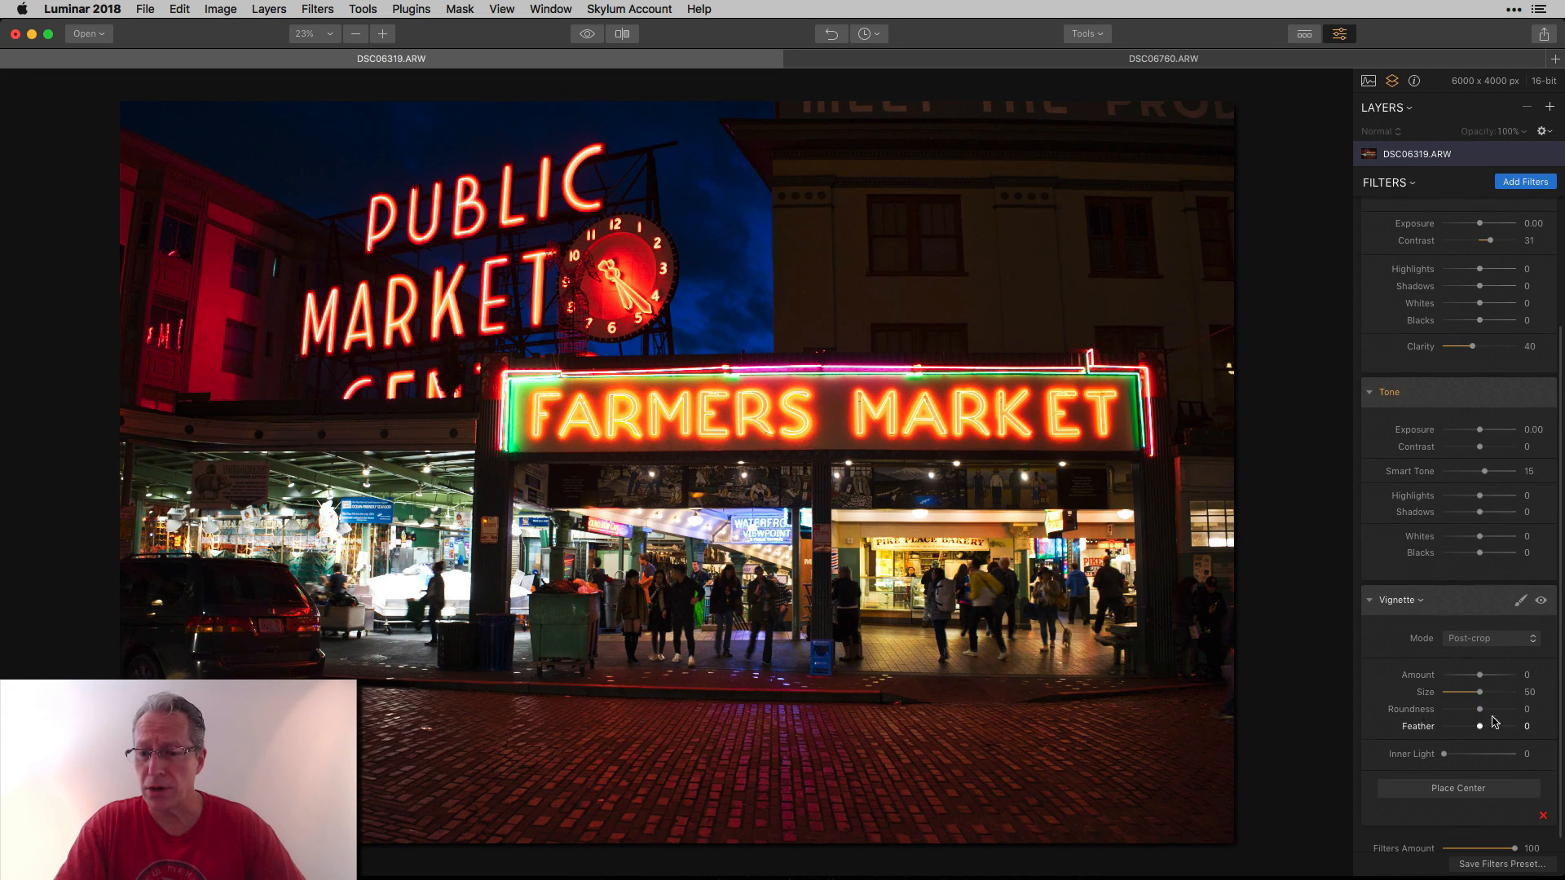
# Set the Vignette amount to -74, size to 37 and Inner Light to 38.
pyautogui.moveTo(1480, 676)
pyautogui.mouseDown()
pyautogui.moveTo(1453, 681)
pyautogui.moveTo(1470, 694)
pyautogui.mouseUp()
pyautogui.moveTo(1444, 754); pyautogui.dragTo(1473, 756)
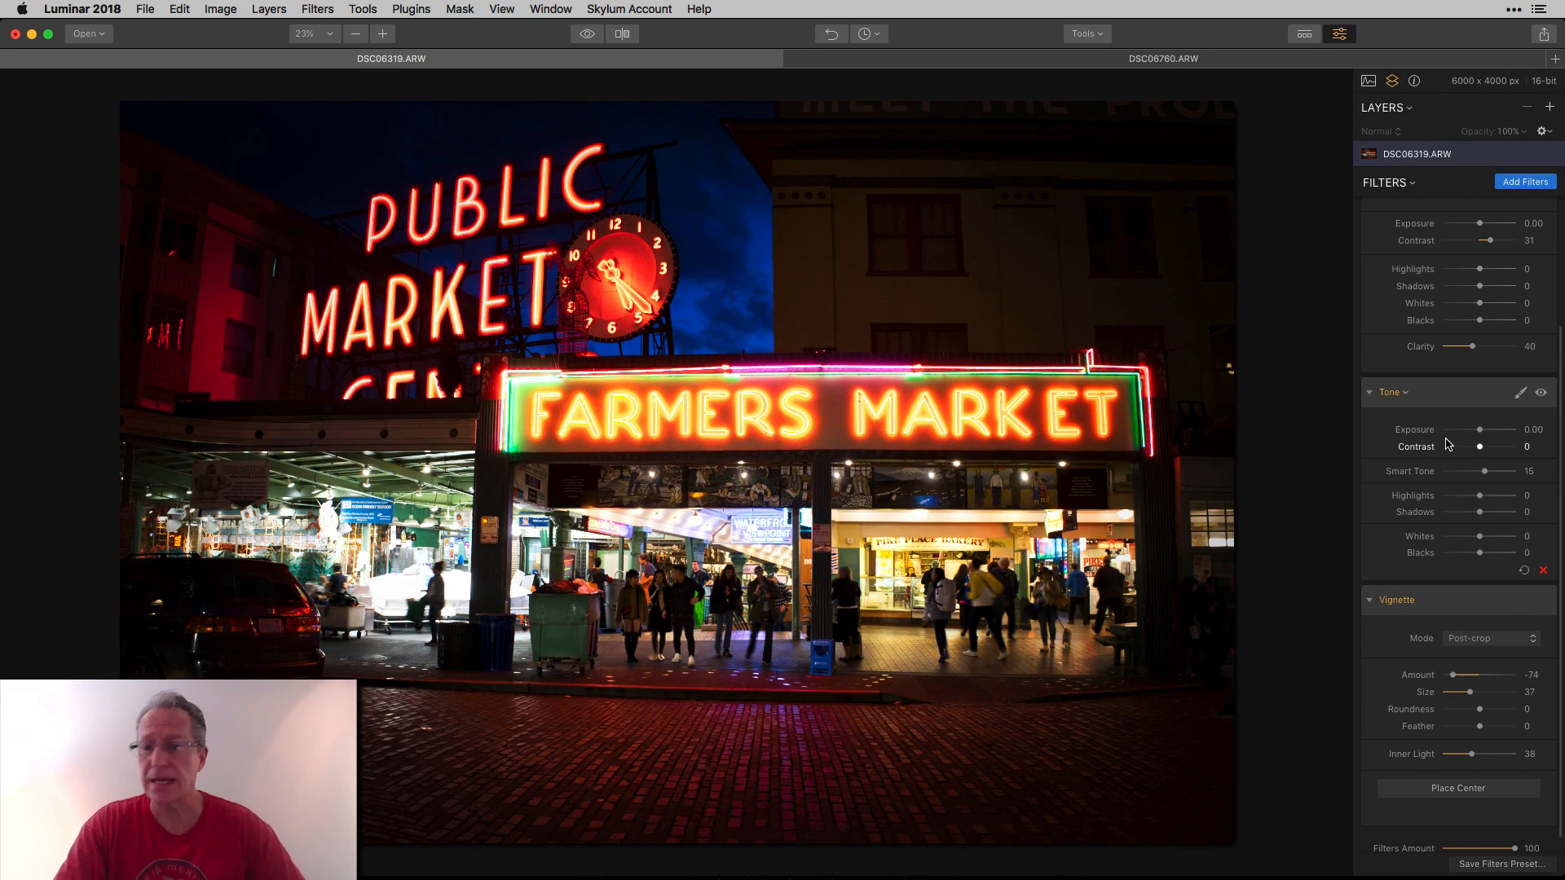
# Set the RAW Develop Highlights to -50.
pyautogui.scroll(3, 1447, 441)
pyautogui.moveTo(1479, 316); pyautogui.dragTo(1463, 321)
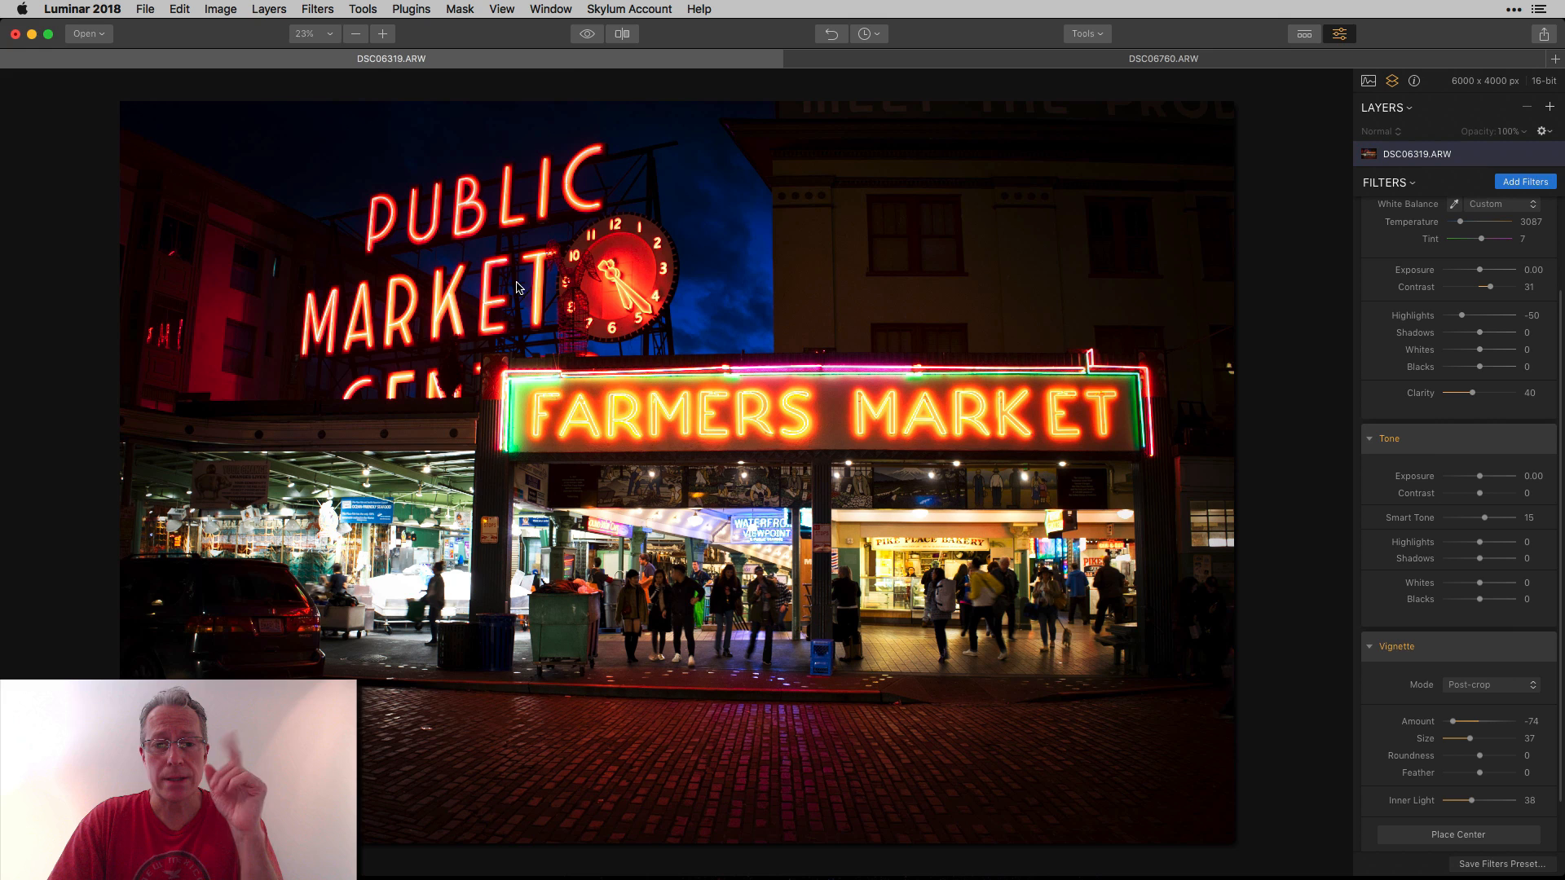
# Toggle the quick preview to compare, and raise the Vignette's Inner Light to 49.
pyautogui.click(587, 34)
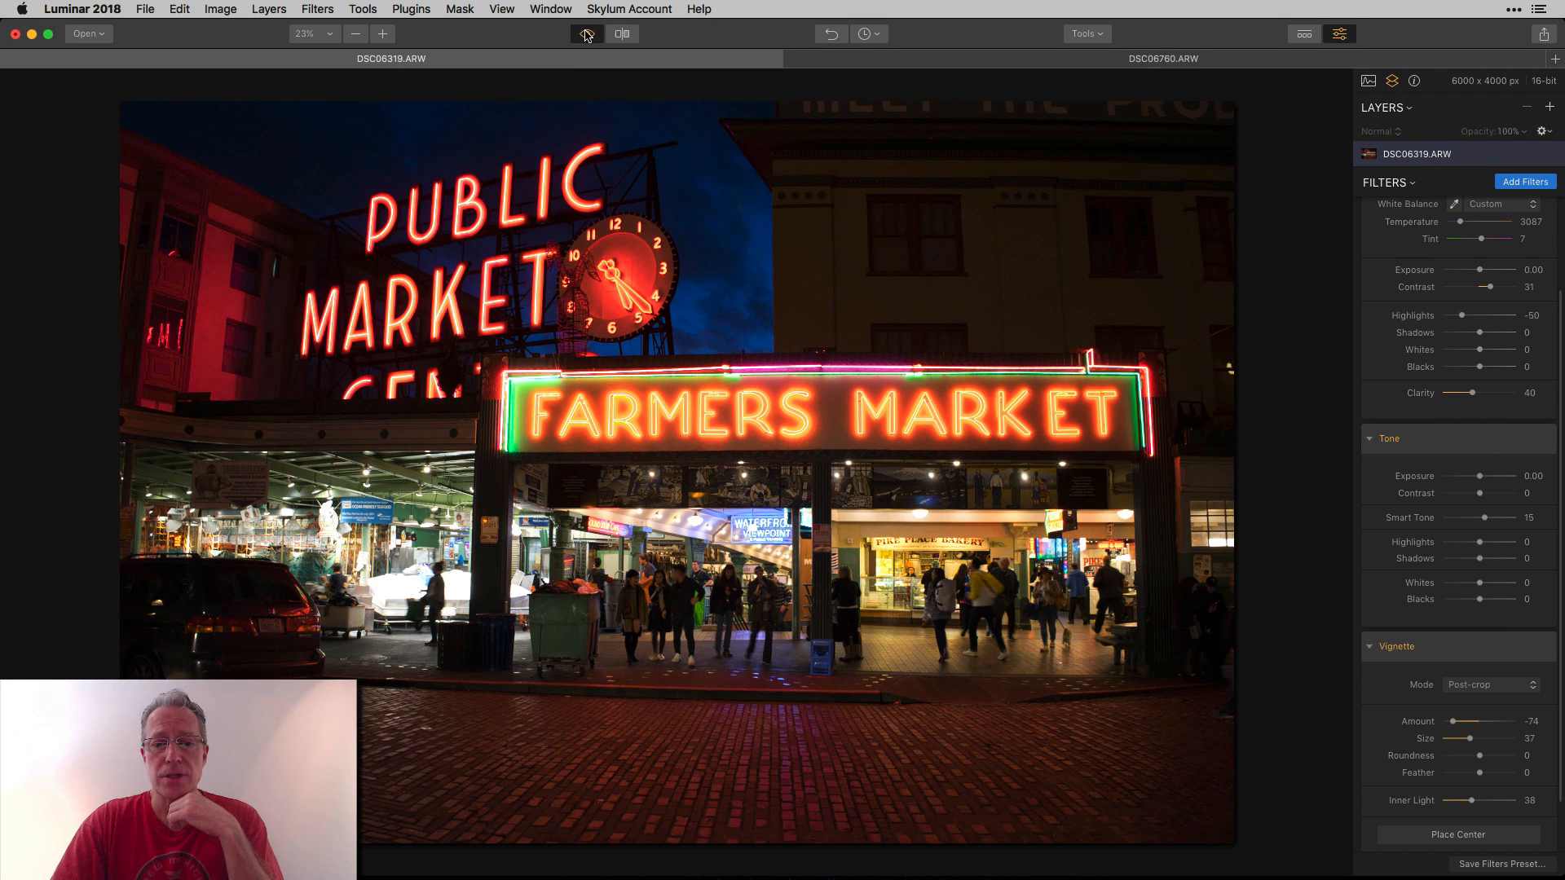
pyautogui.click(587, 34)
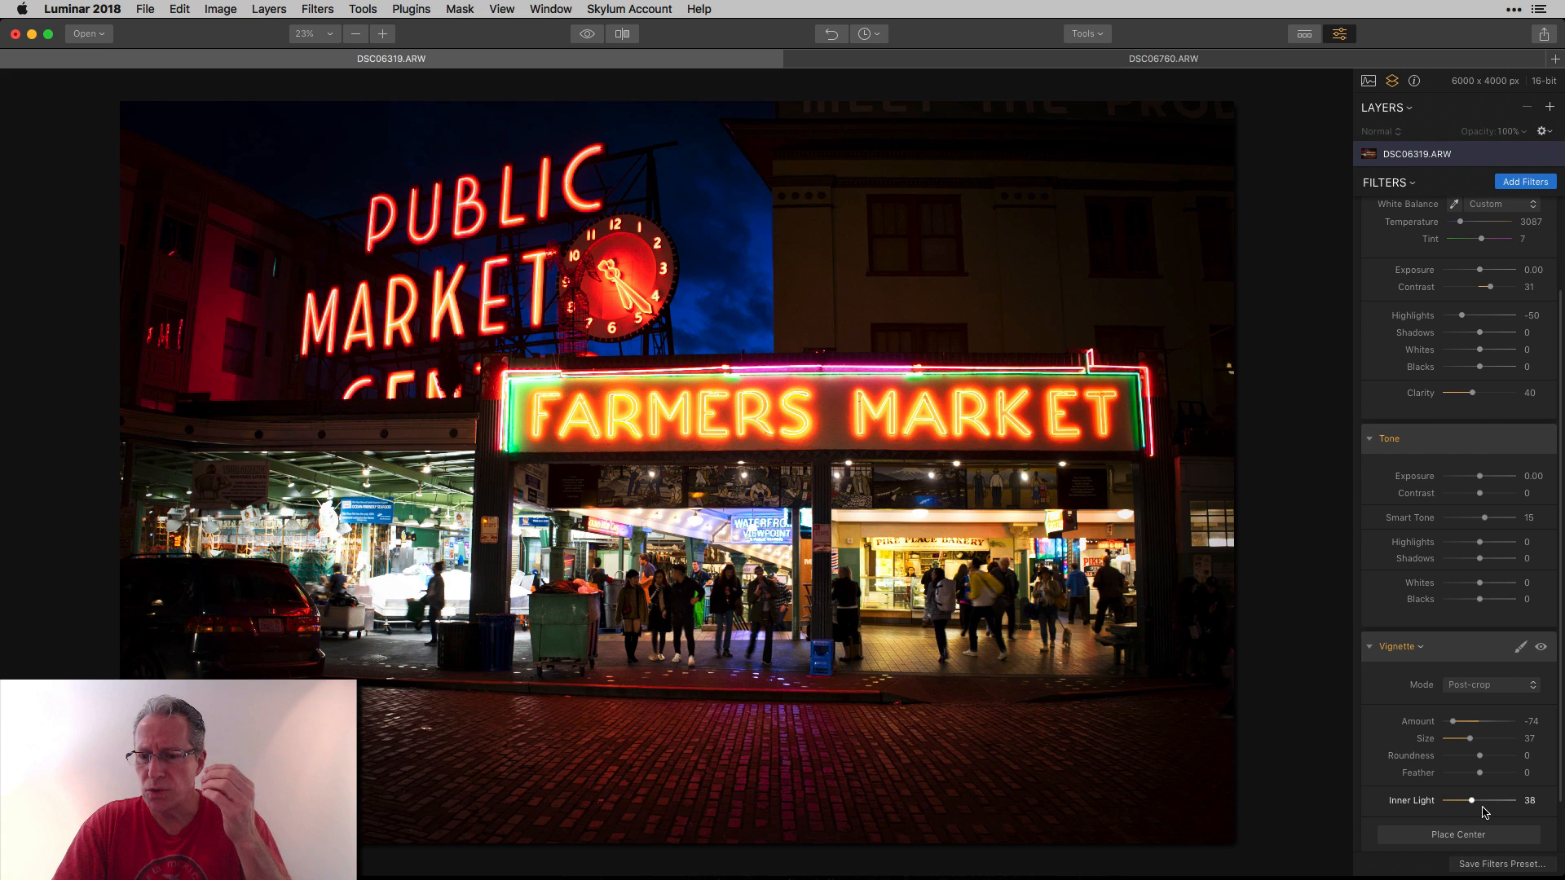
pyautogui.moveTo(1473, 802); pyautogui.dragTo(1480, 799)
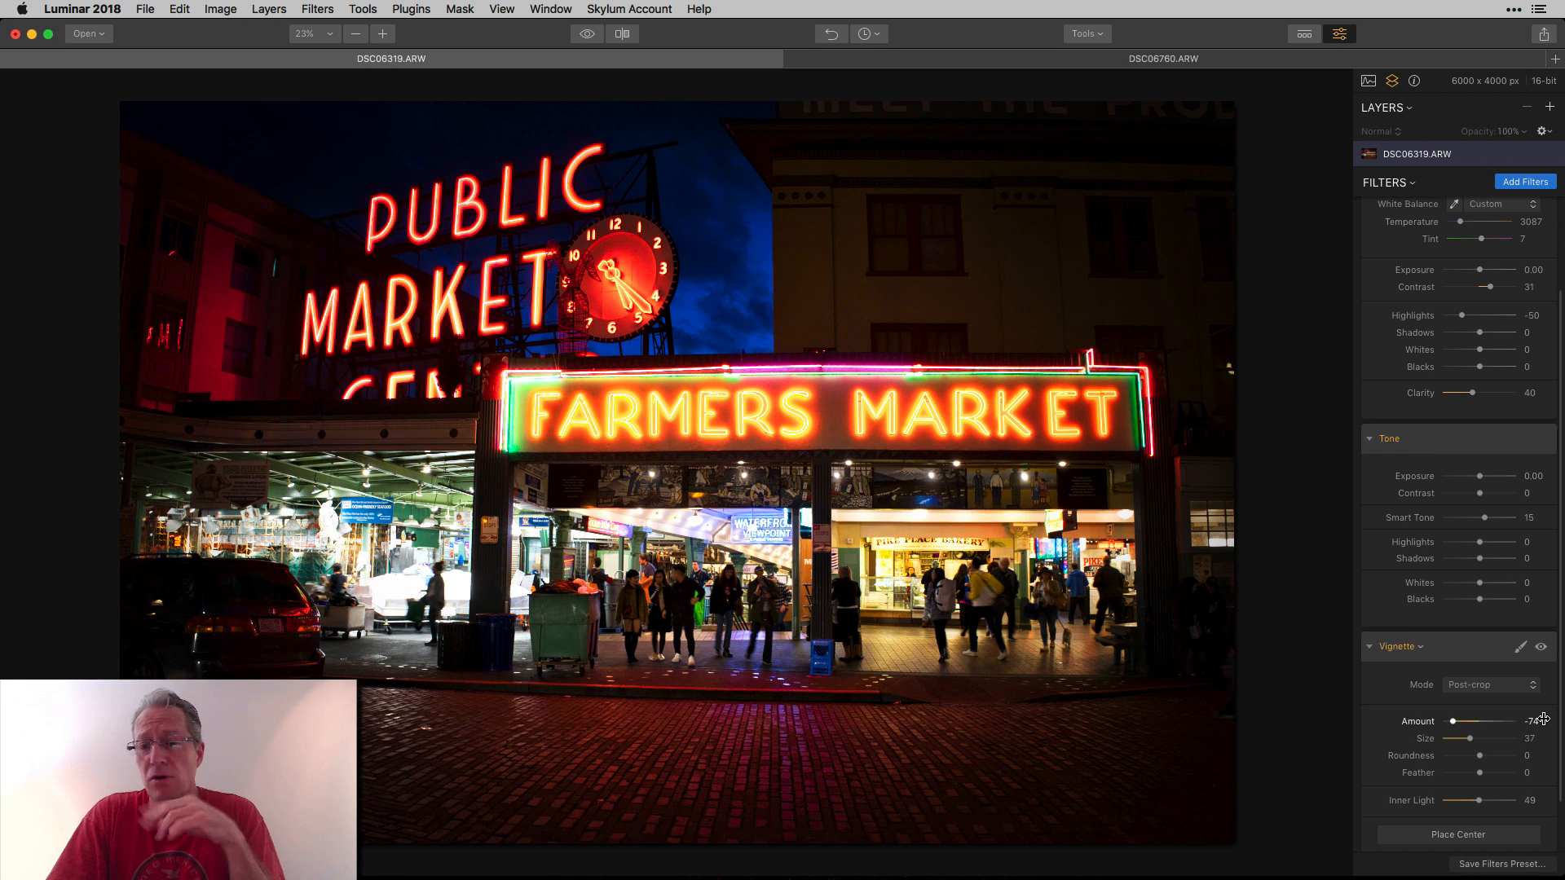
# Compare the market photo with and without its edits using the quick preview.
pyautogui.scroll(5, 1521, 357)
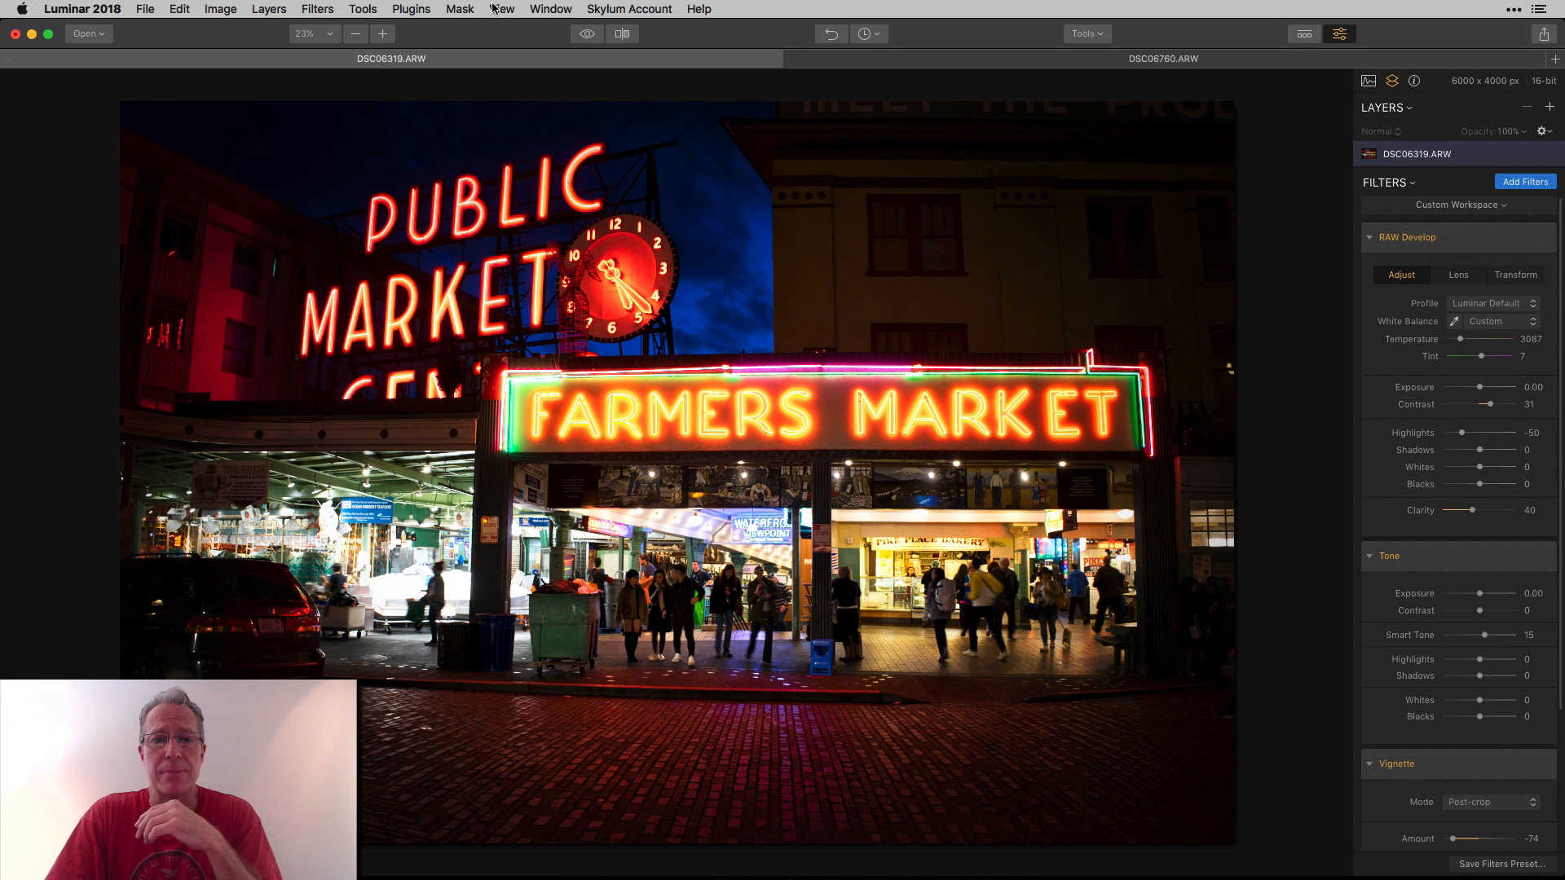
pyautogui.click(584, 36)
pyautogui.click(584, 36)
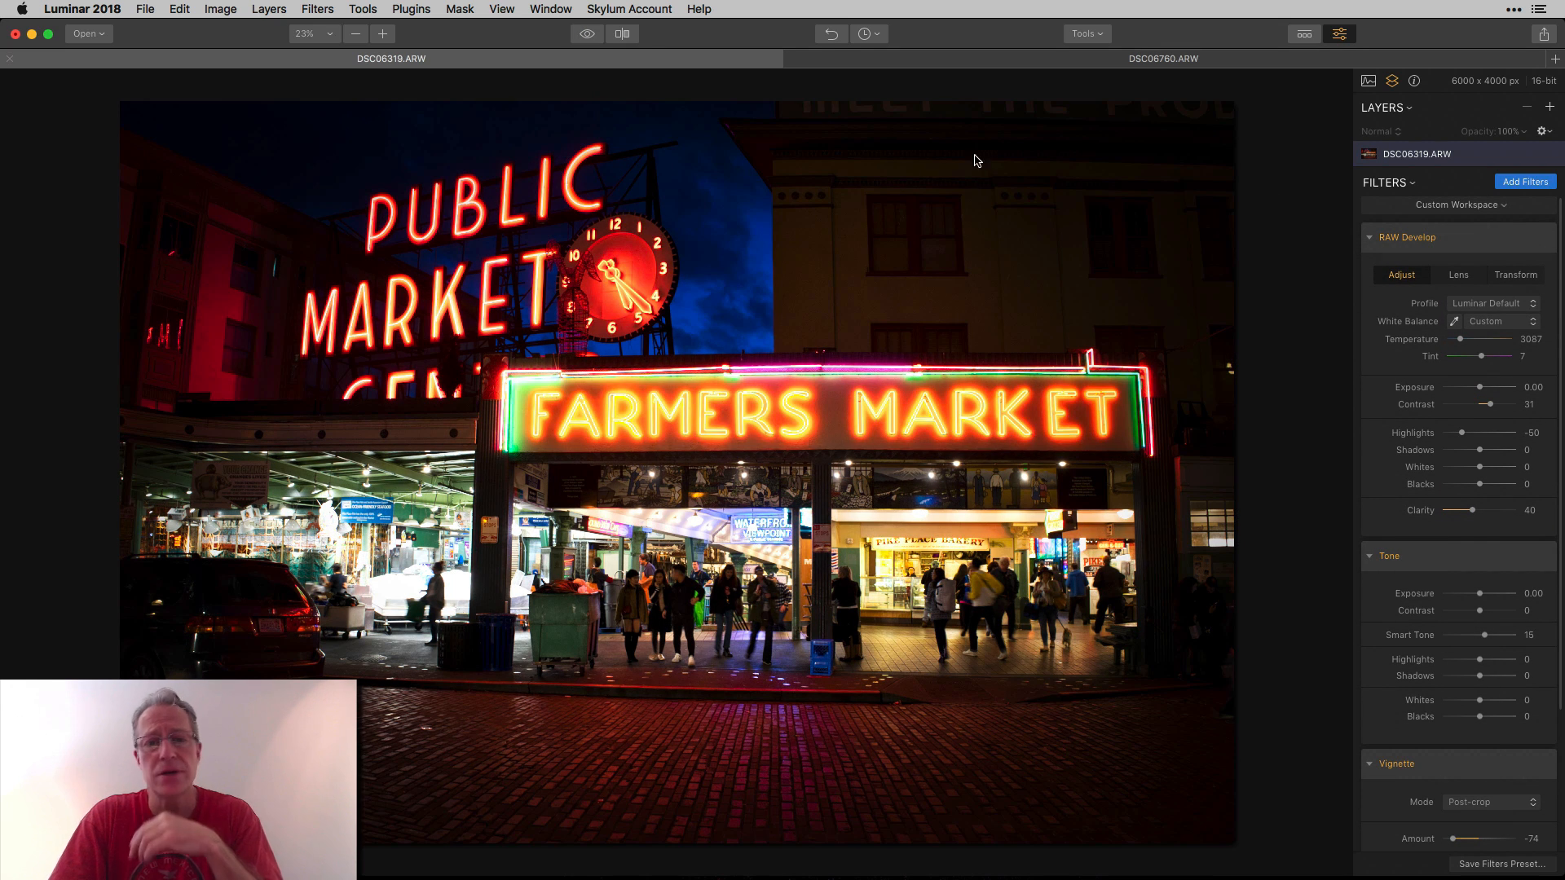
# Switch to the DSC06760.ARW image and add the AI Sky Enhancer and Accent AI Filter.
pyautogui.click(1118, 55)
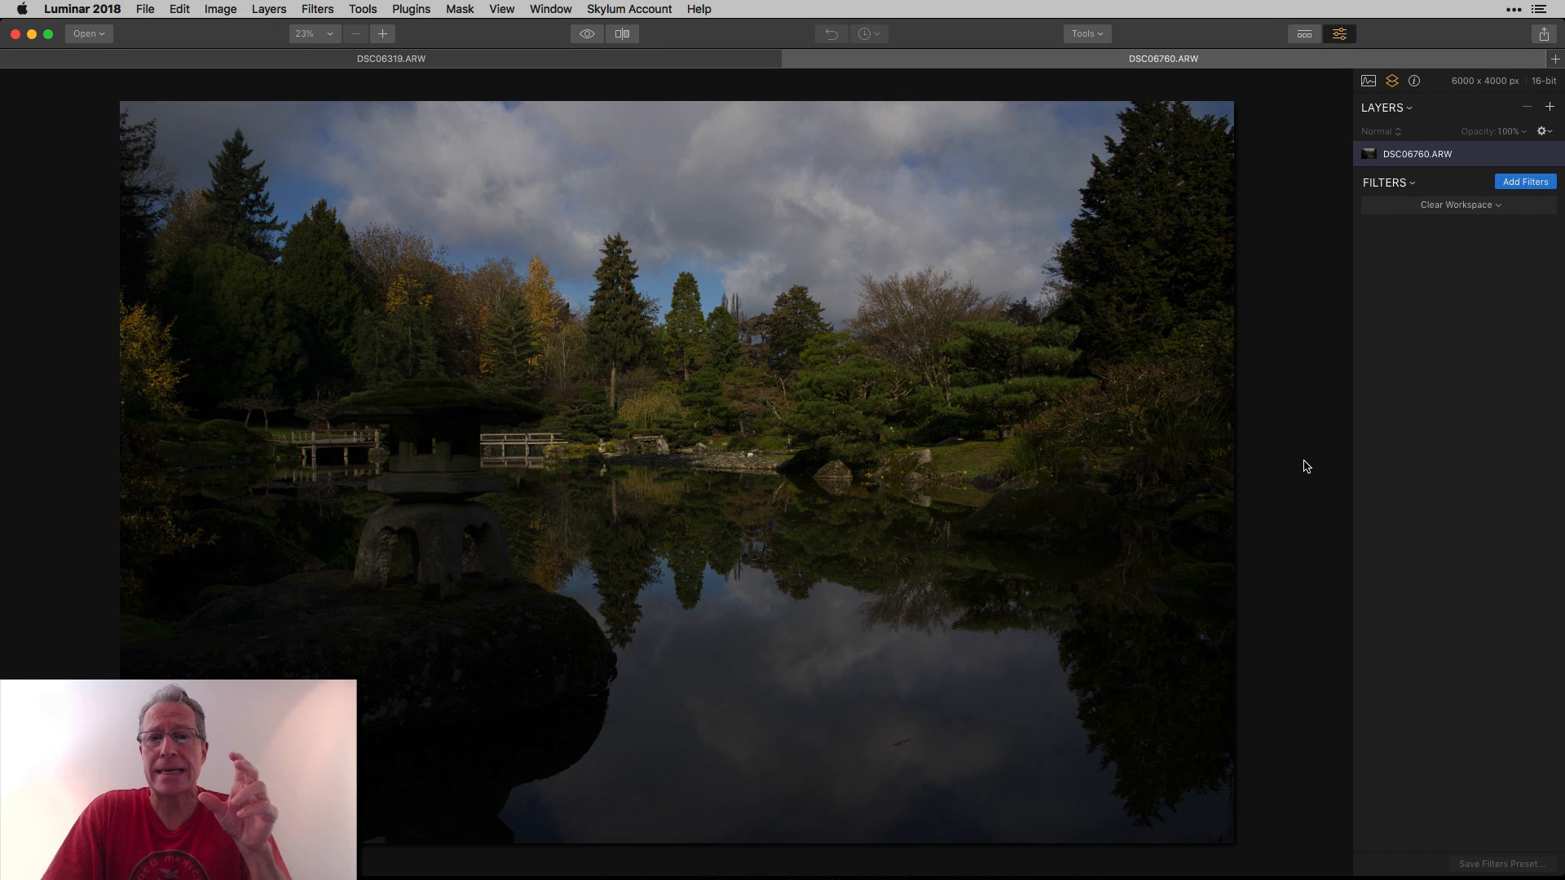
pyautogui.click(1536, 186)
pyautogui.click(1247, 254)
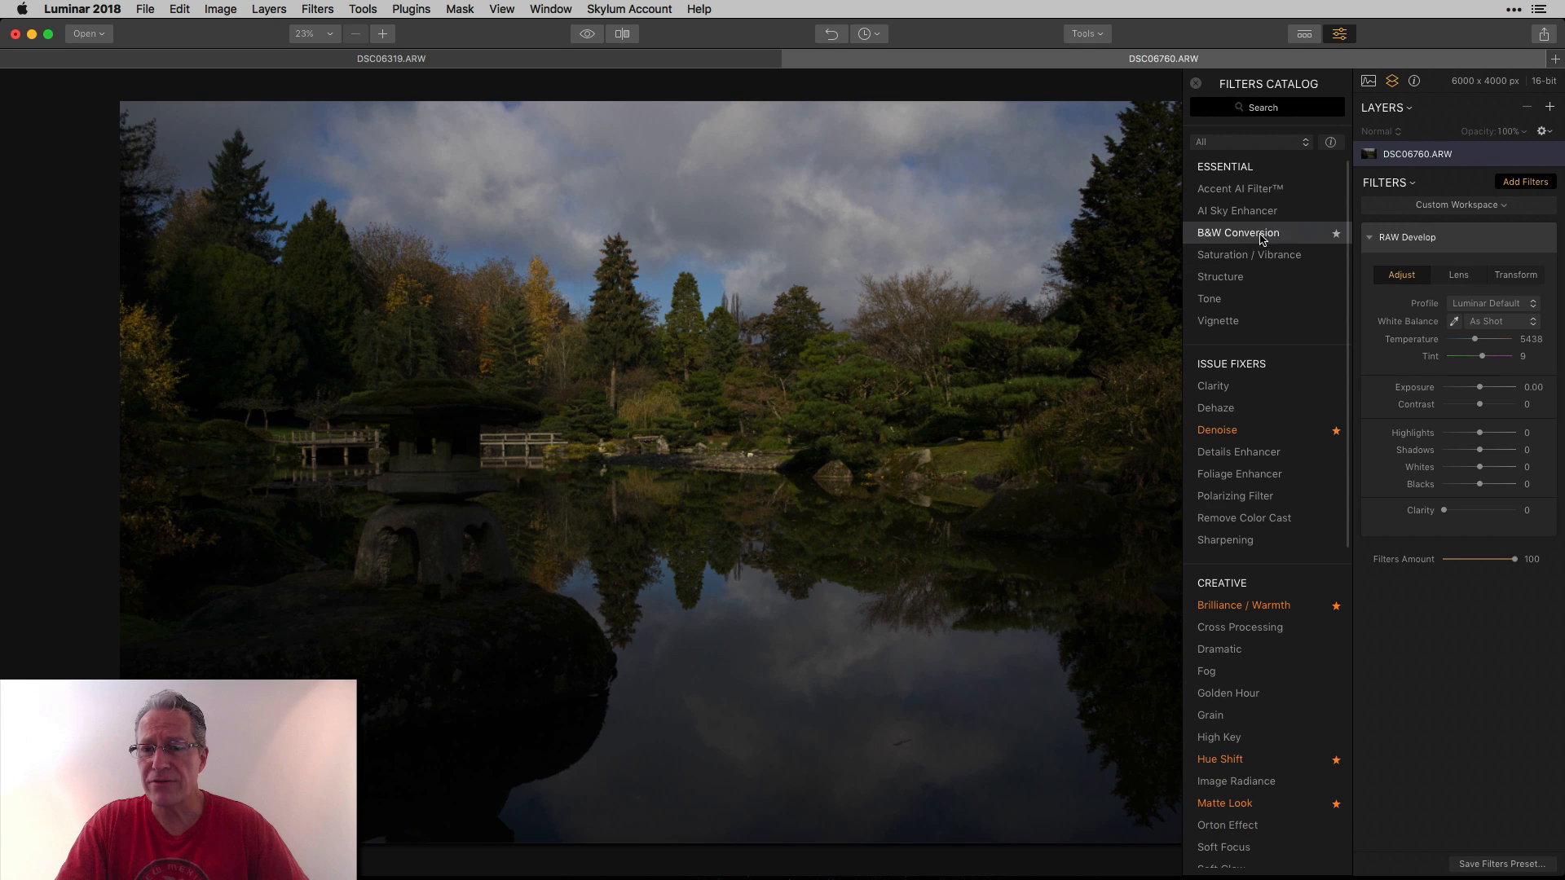
pyautogui.click(1259, 216)
pyautogui.click(1258, 190)
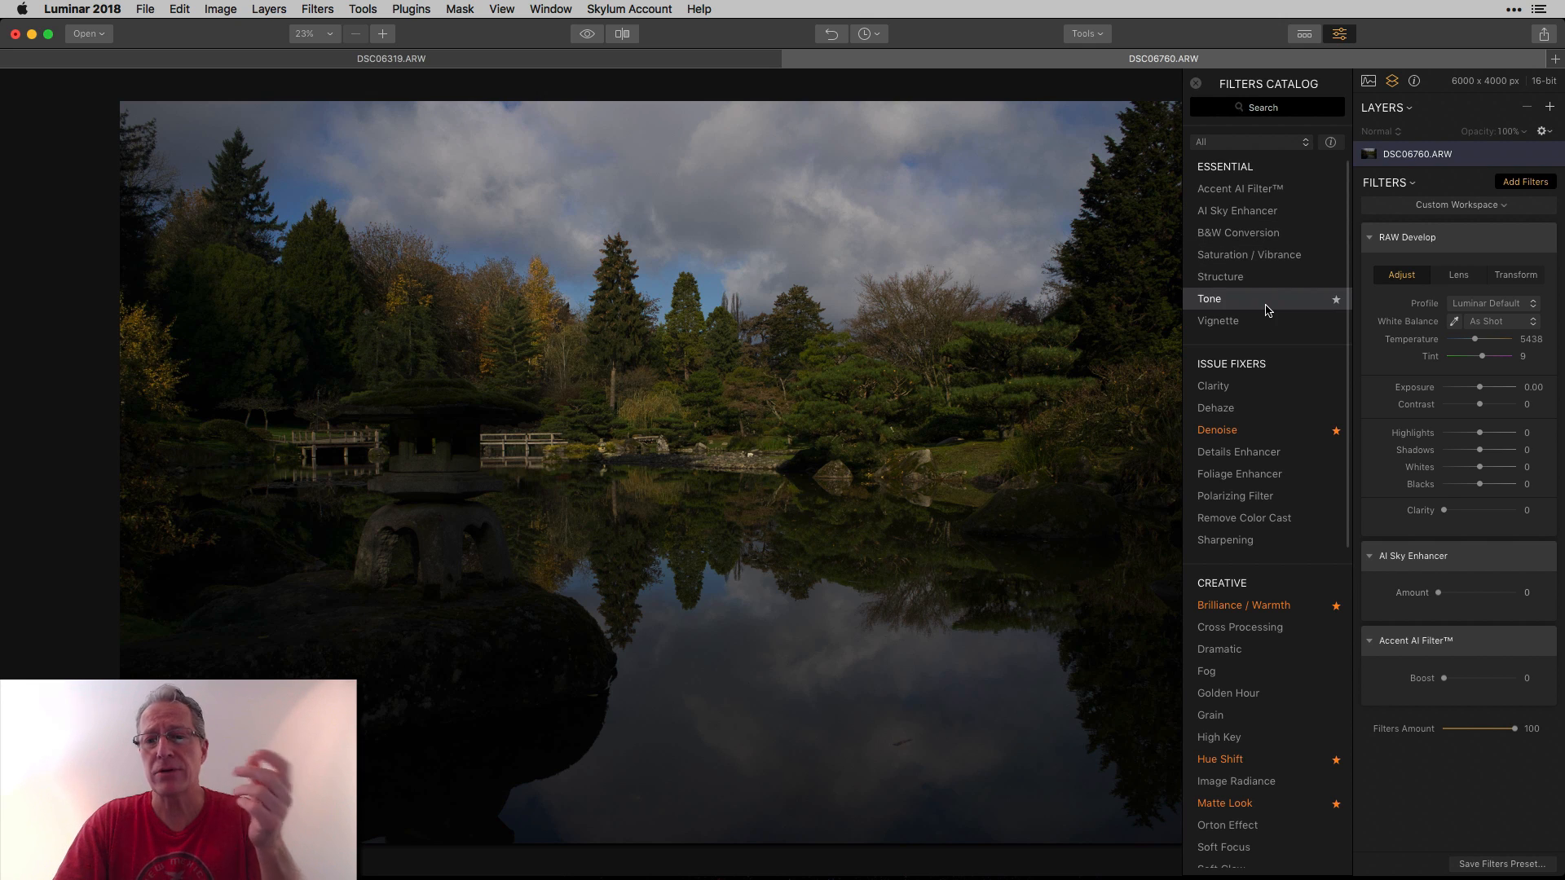
# Add the Tone and HSL filters from the filters catalog and close the catalog.
pyautogui.scroll(-1, 1275, 341)
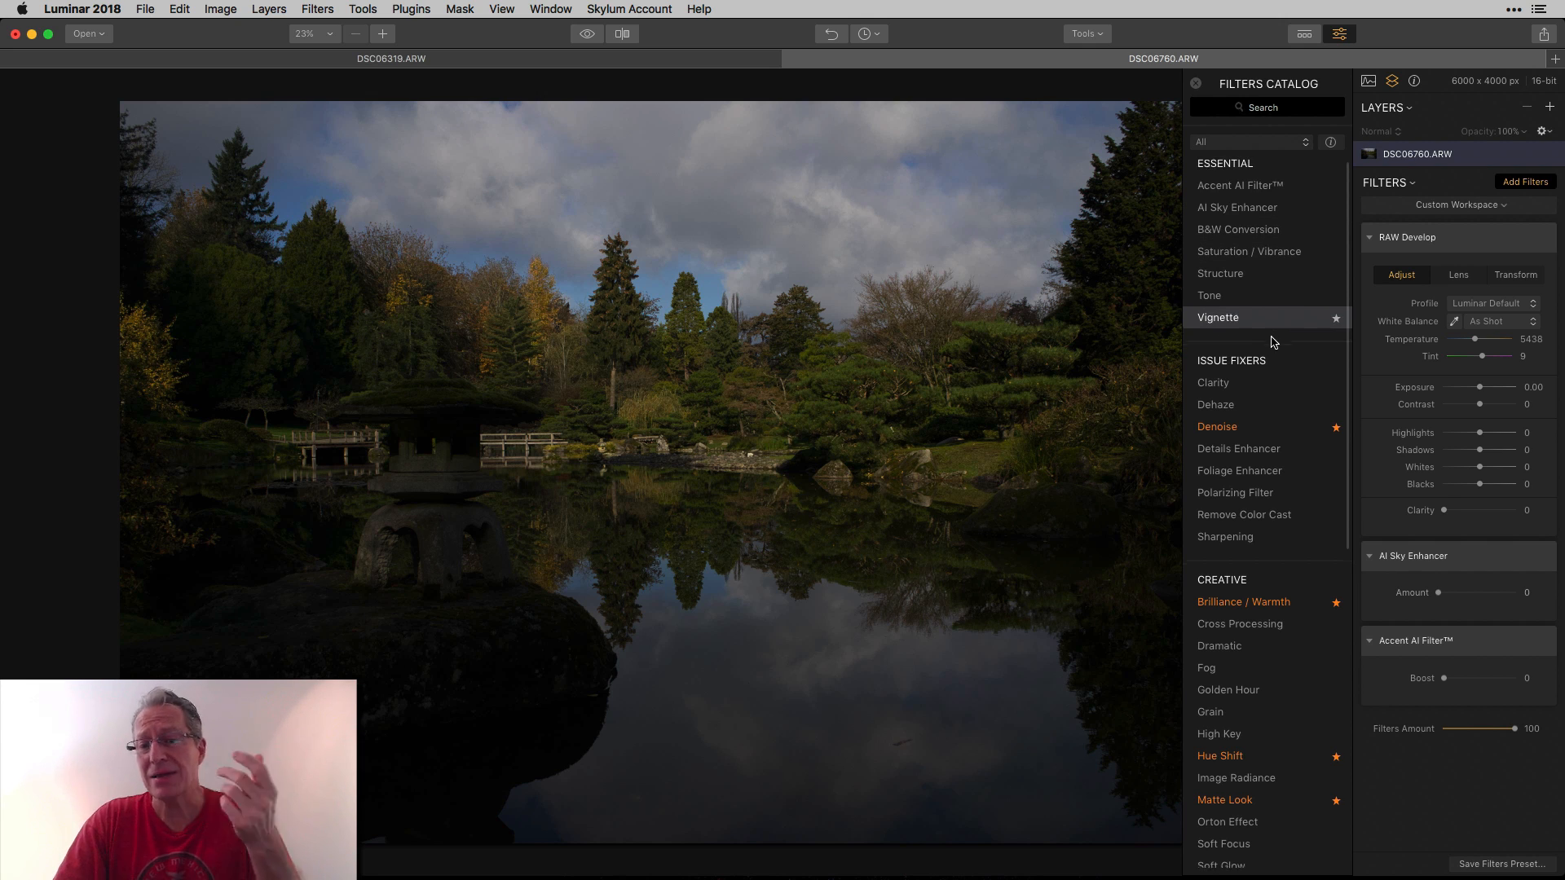
pyautogui.click(1251, 298)
pyautogui.scroll(-5, 1249, 483)
pyautogui.scroll(-10, 1247, 484)
pyautogui.click(1245, 563)
pyautogui.click(1196, 83)
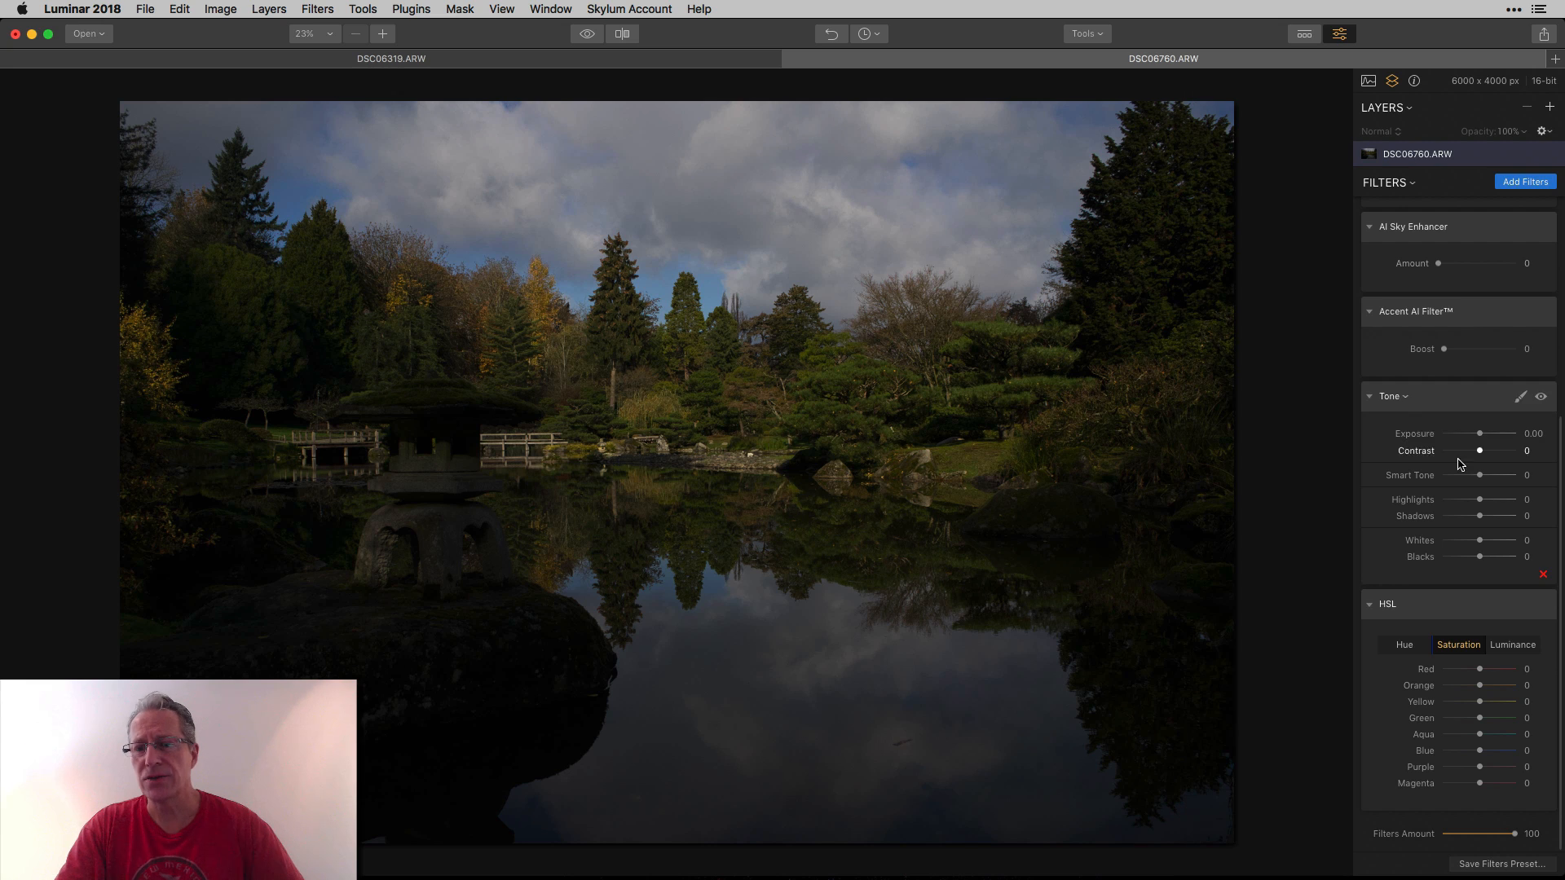
# Set the Accent AI Filter Boost to 55.
pyautogui.scroll(10, 1443, 451)
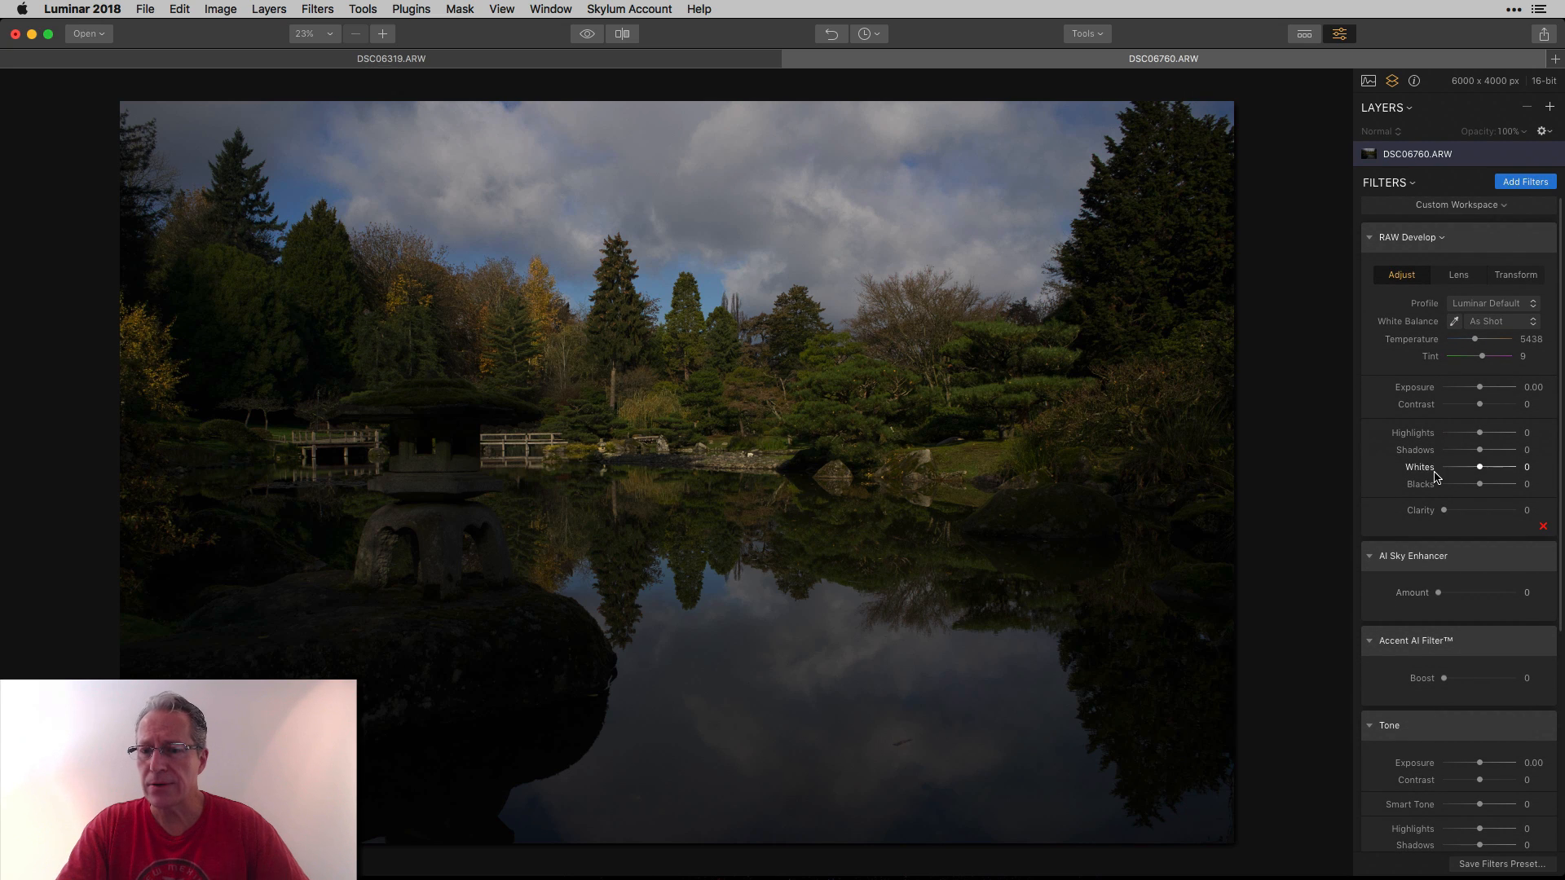
pyautogui.moveTo(1443, 678); pyautogui.dragTo(1484, 676)
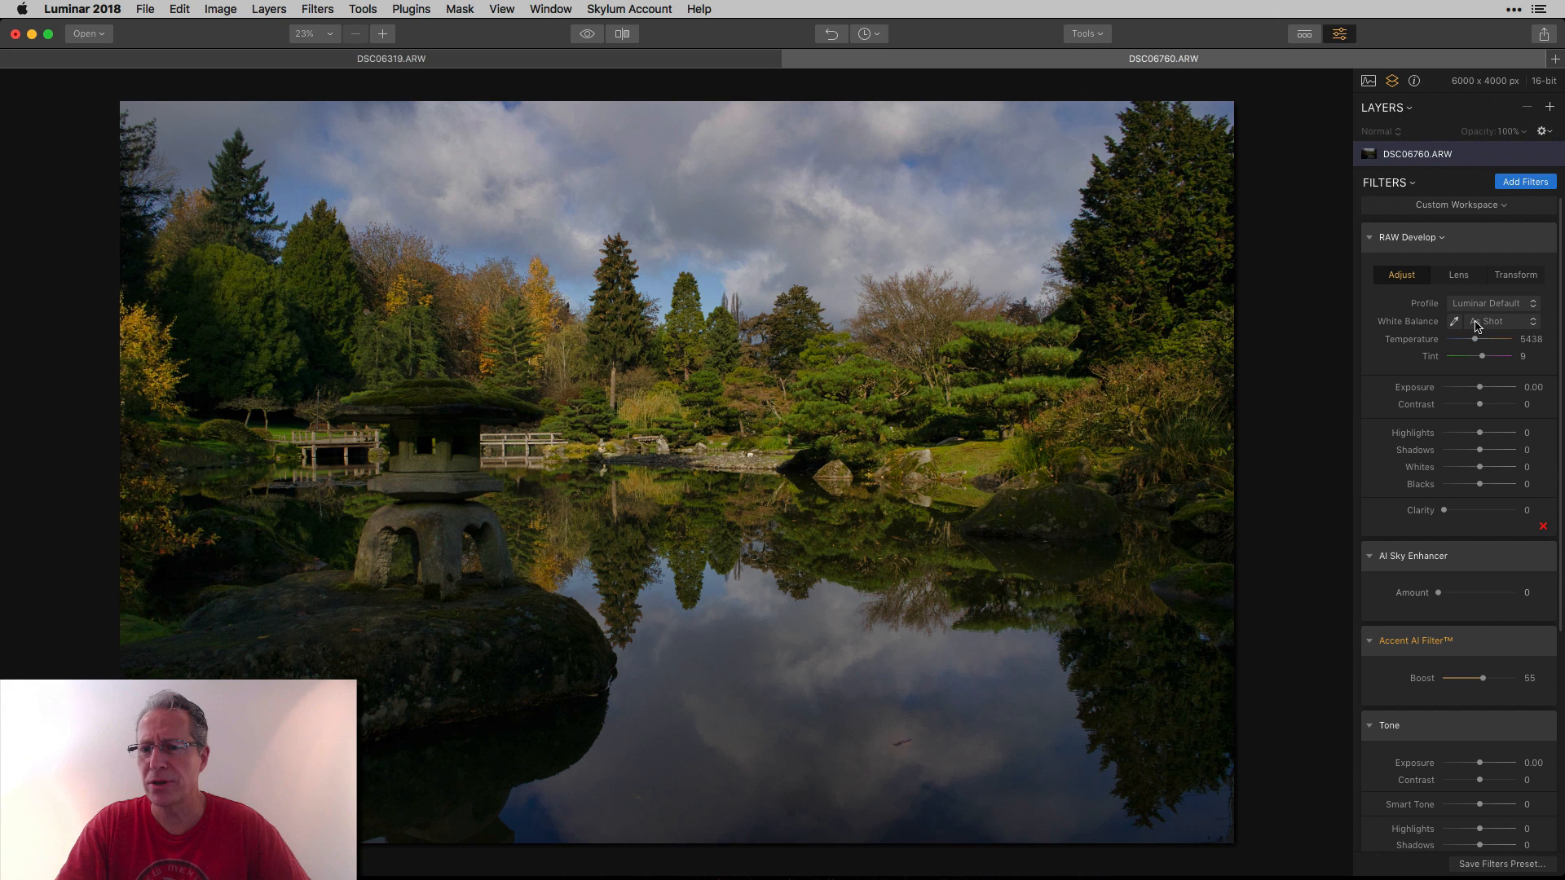
# In RAW Develop, set Temperature to 4548, Tint to 17 and Clarity to 13.
pyautogui.moveTo(1476, 340); pyautogui.dragTo(1473, 341)
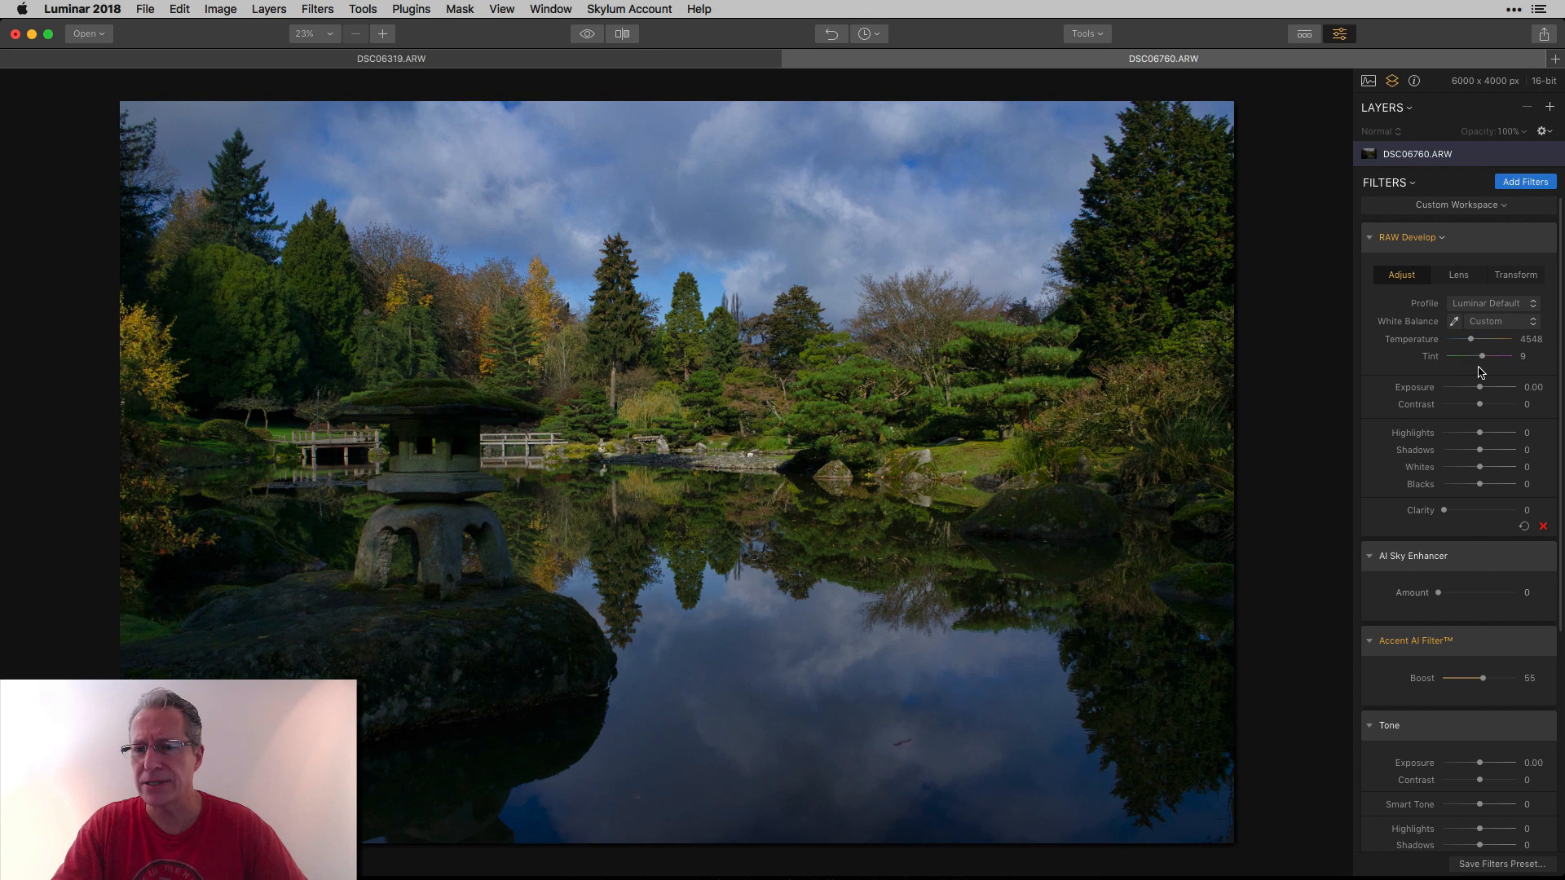
pyautogui.moveTo(1487, 361); pyautogui.dragTo(1488, 361)
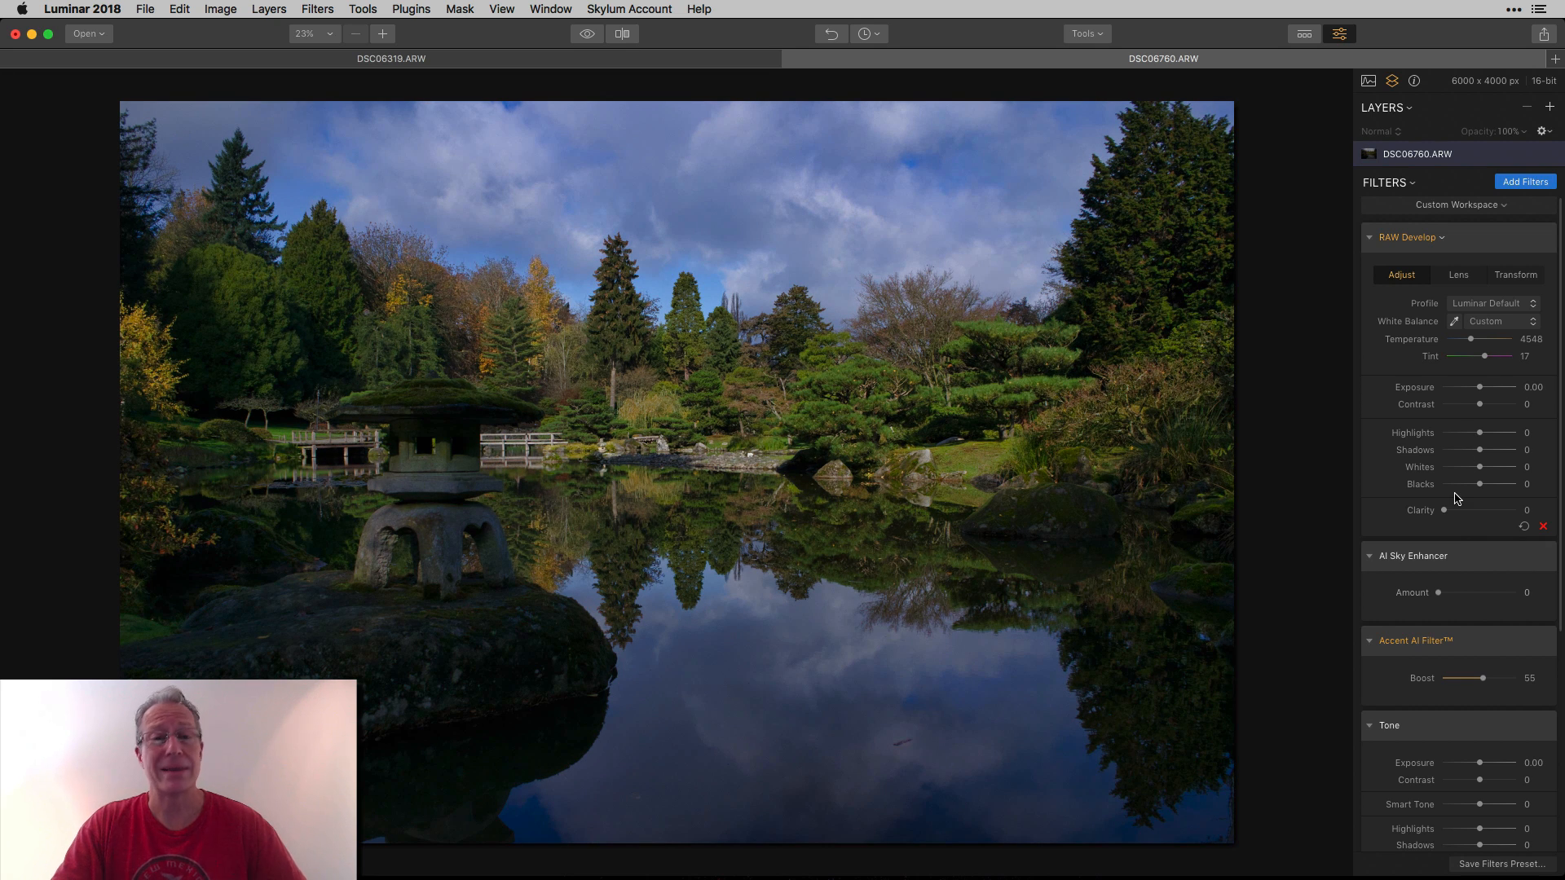
pyautogui.moveTo(1446, 516); pyautogui.dragTo(1457, 515)
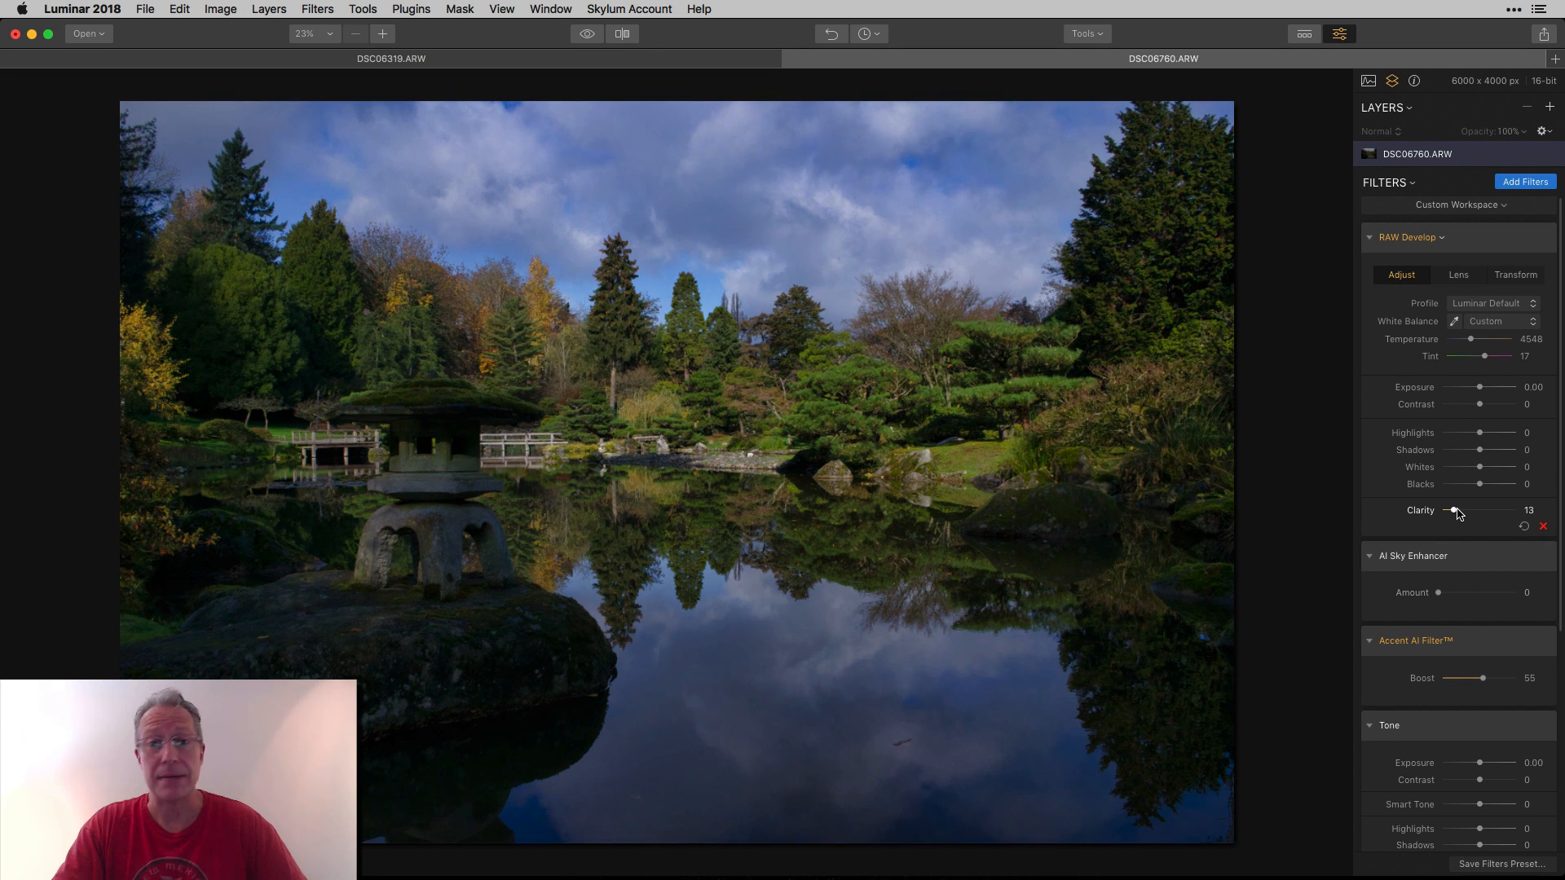
# Set the AI Sky Enhancer Amount to 38 and the Tone filter's Smart Tone to 59.
pyautogui.moveTo(1440, 594)
pyautogui.mouseDown()
pyautogui.moveTo(1487, 594)
pyautogui.moveTo(1467, 595)
pyautogui.mouseUp()
pyautogui.scroll(-1, 1472, 516)
pyautogui.scroll(-6, 1472, 516)
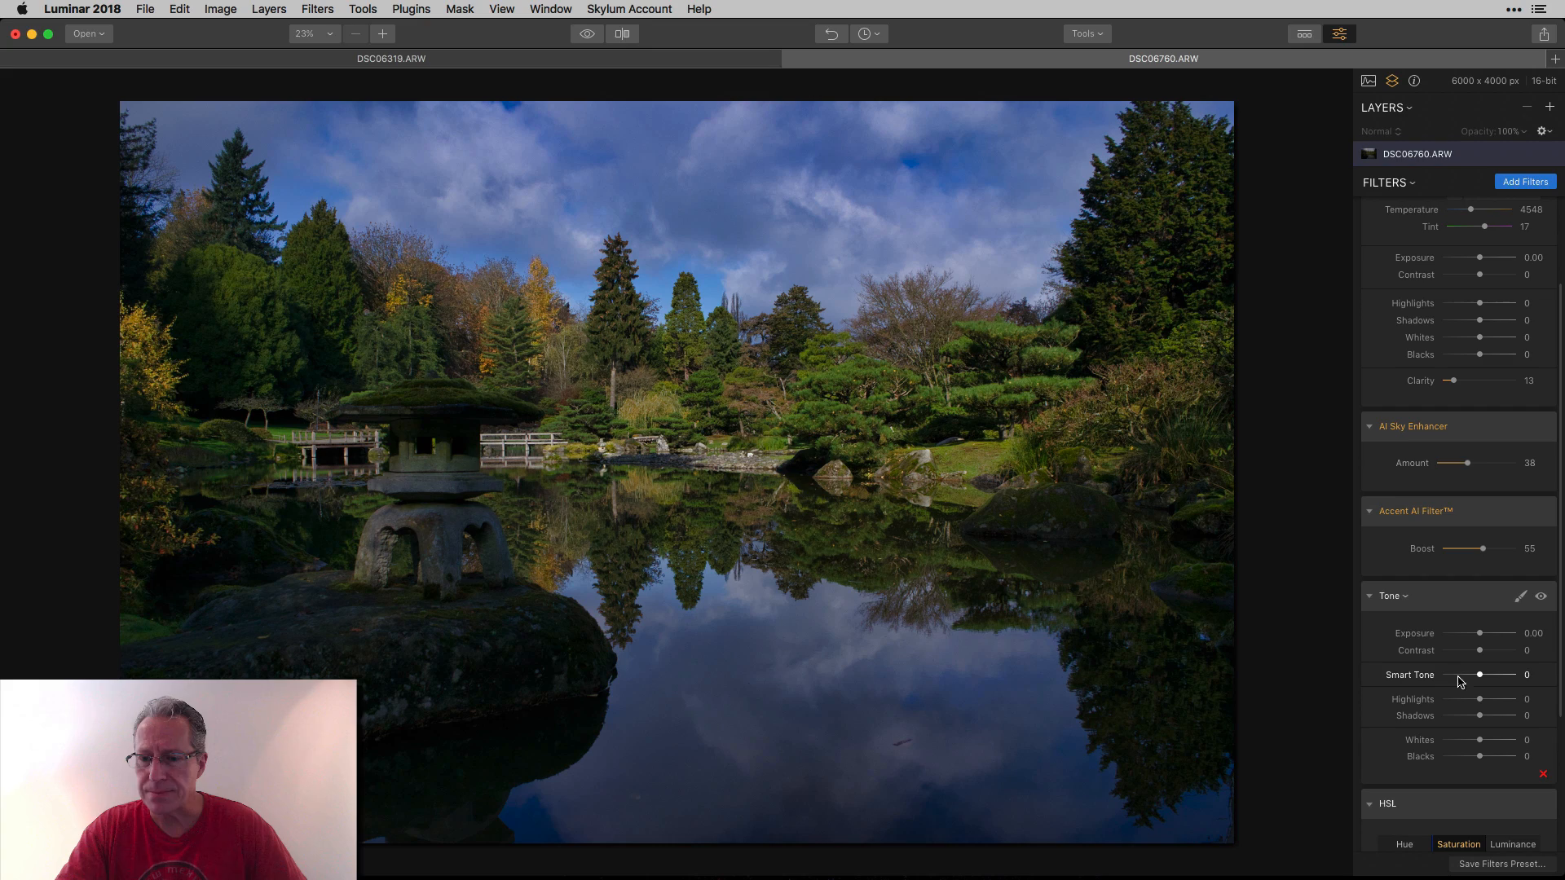
pyautogui.moveTo(1480, 676); pyautogui.dragTo(1507, 677)
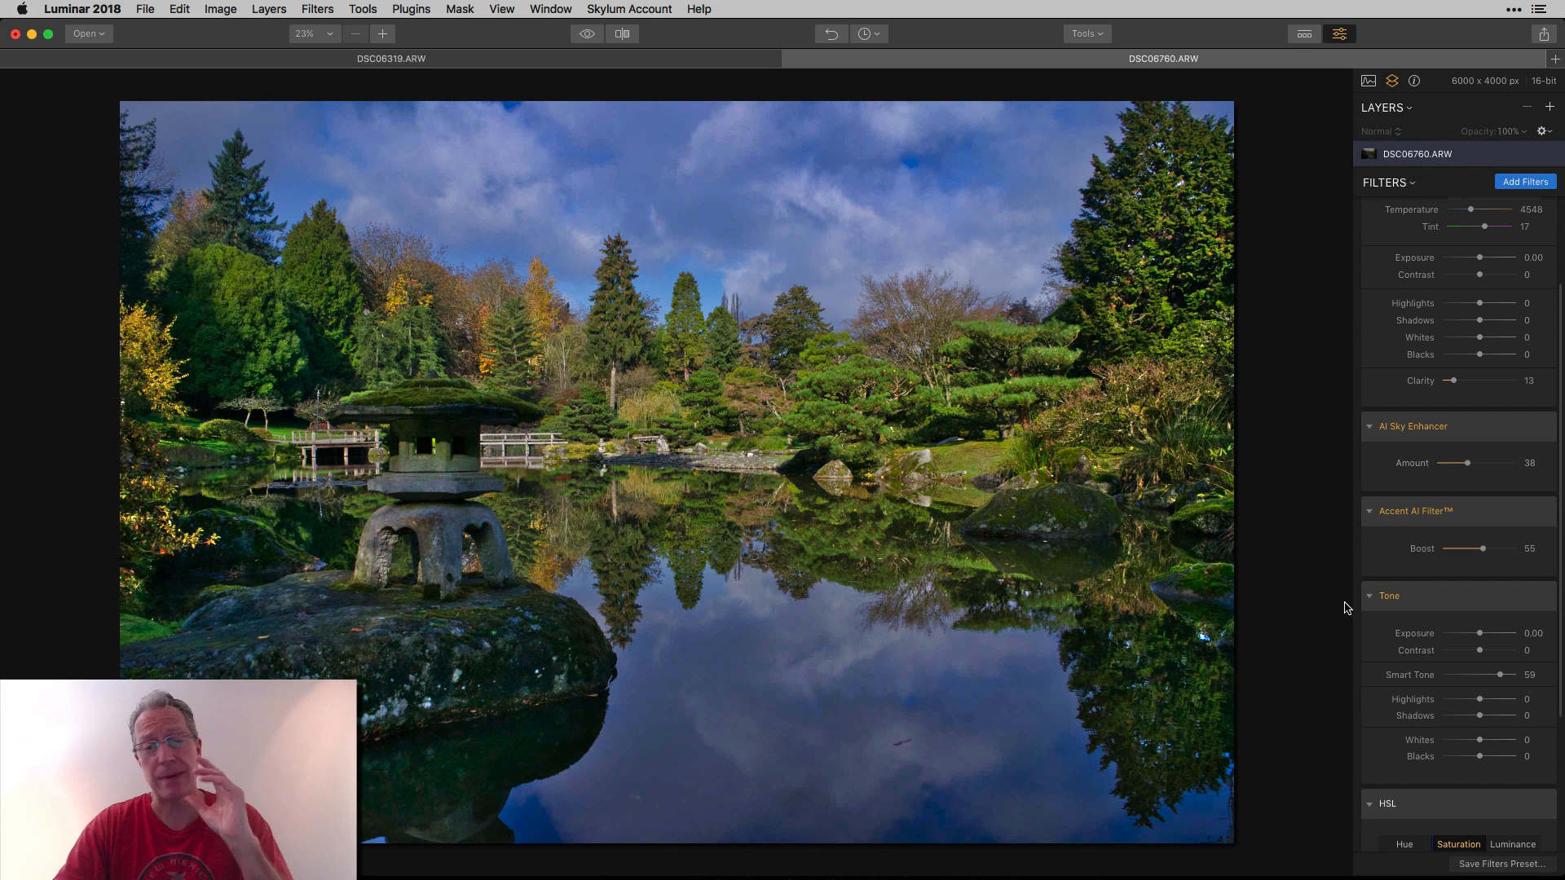
# In the HSL filter's Hue section, set Yellow to -40 and Green to -41.
pyautogui.scroll(-5, 1467, 603)
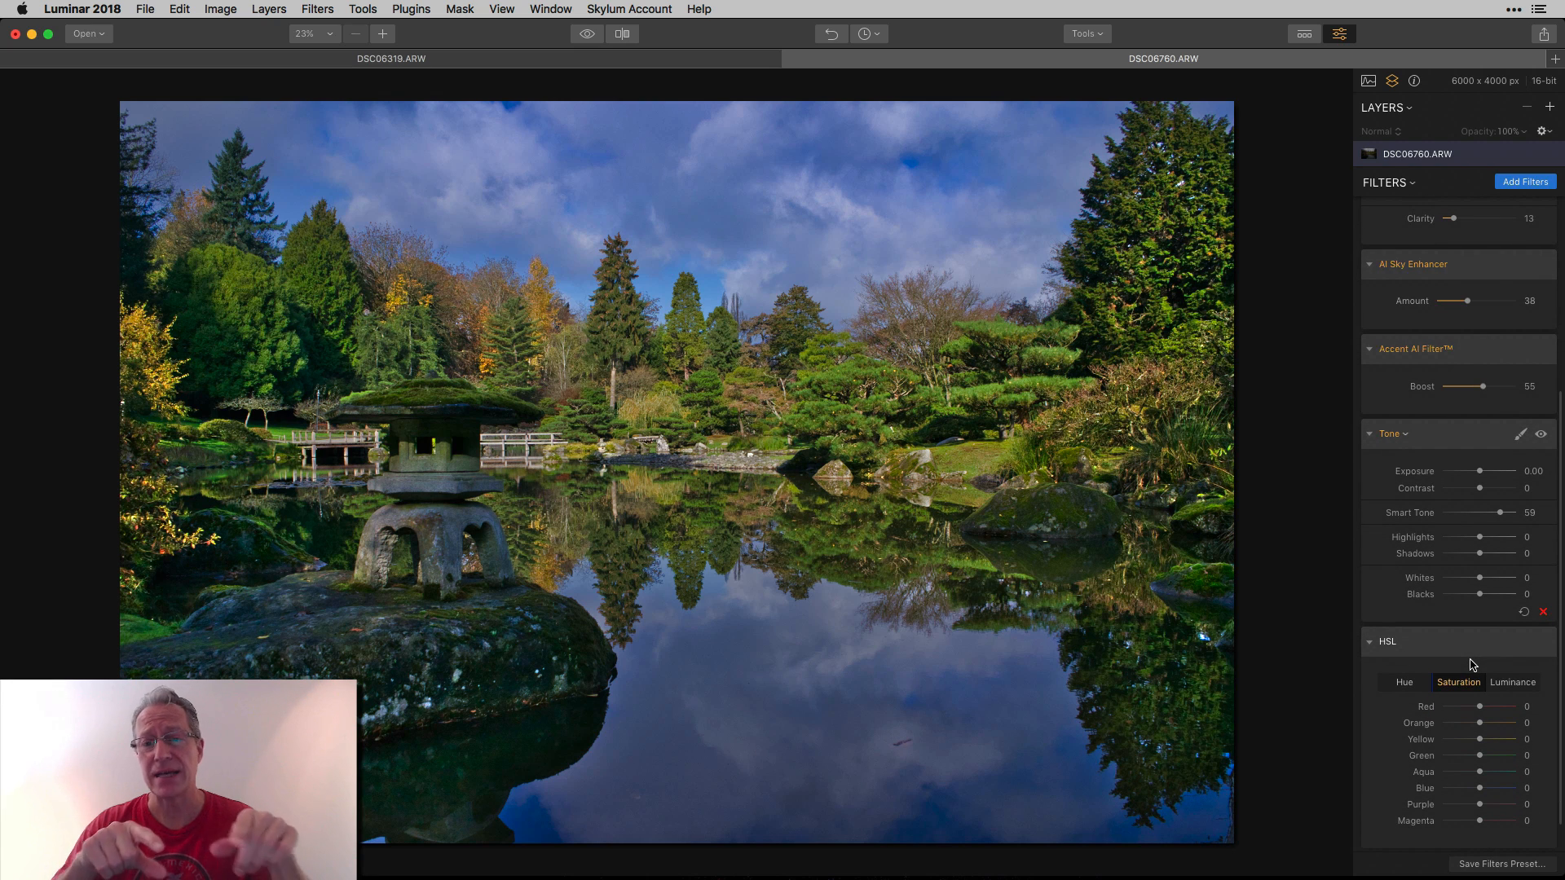
pyautogui.scroll(-2, 1467, 668)
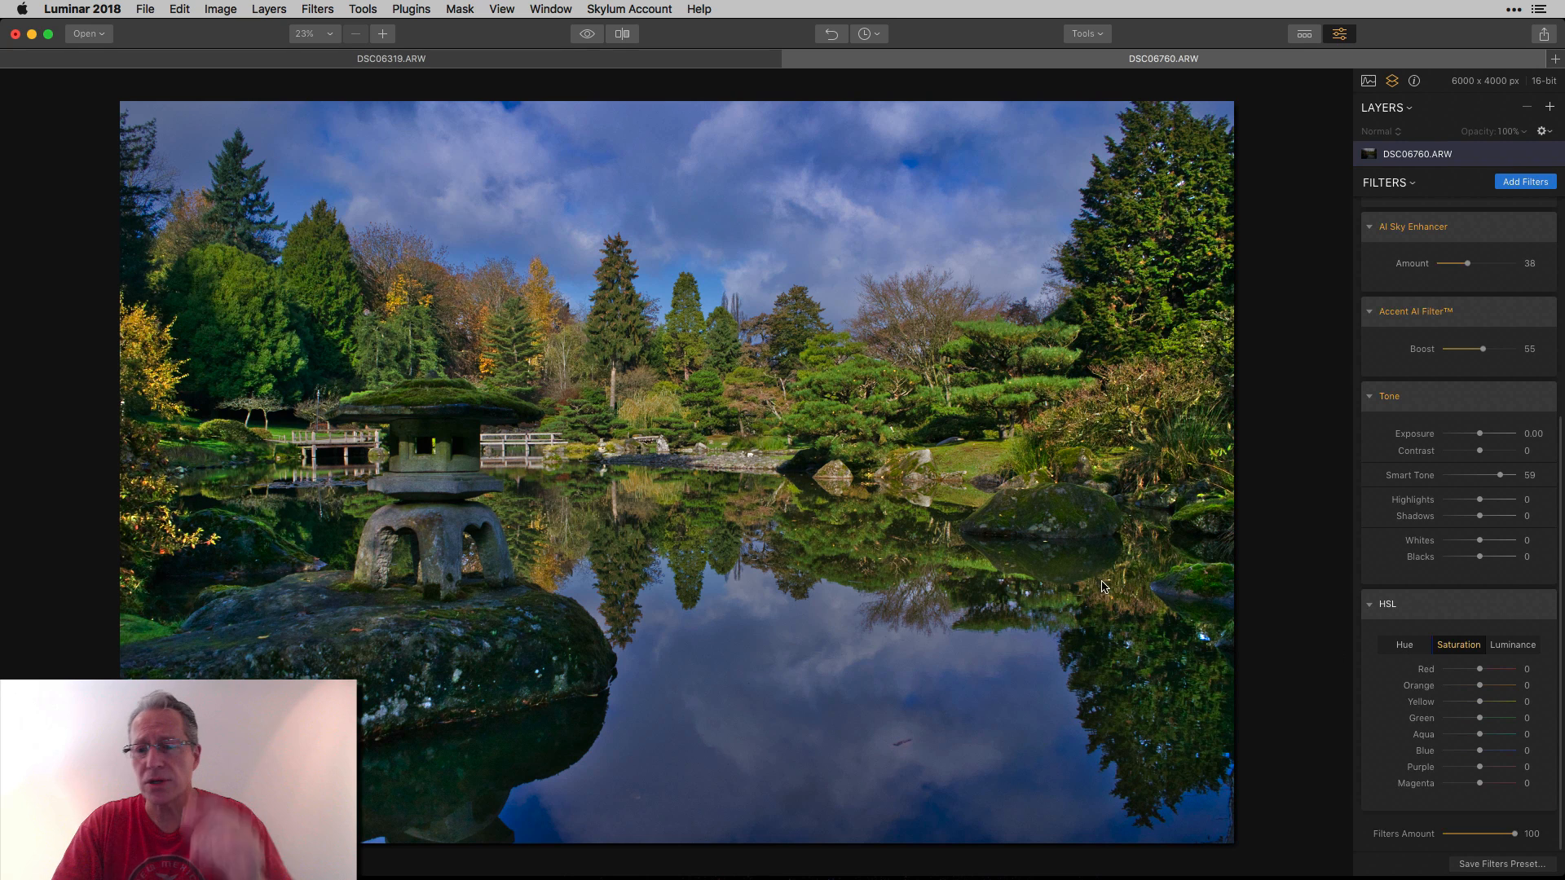
pyautogui.click(1409, 647)
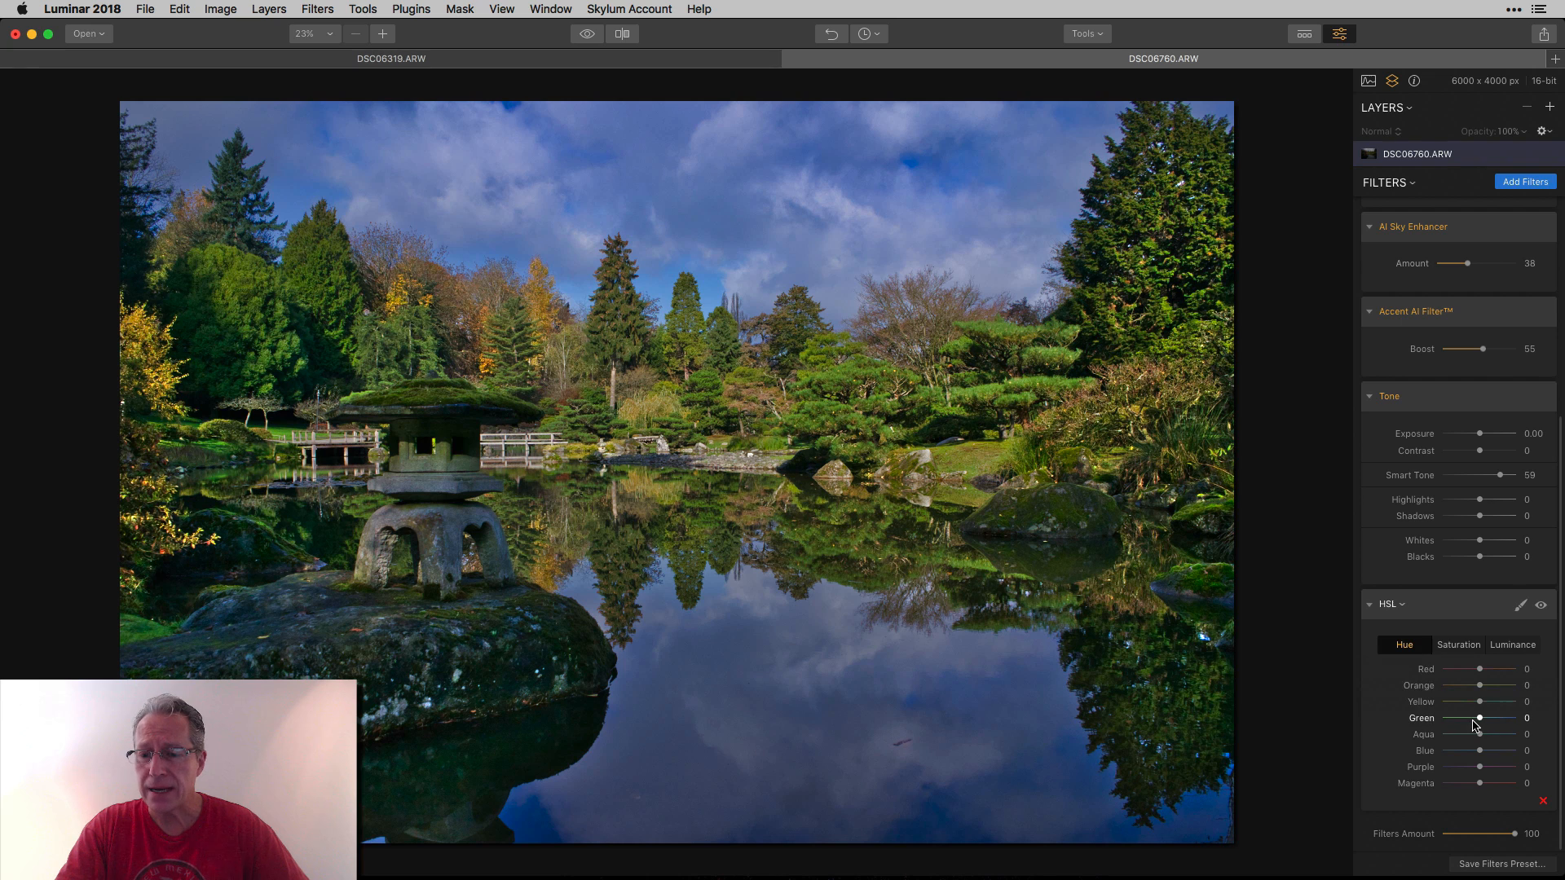
pyautogui.moveTo(1478, 719)
pyautogui.mouseDown()
pyautogui.moveTo(1464, 723)
pyautogui.moveTo(1464, 703)
pyautogui.mouseUp()
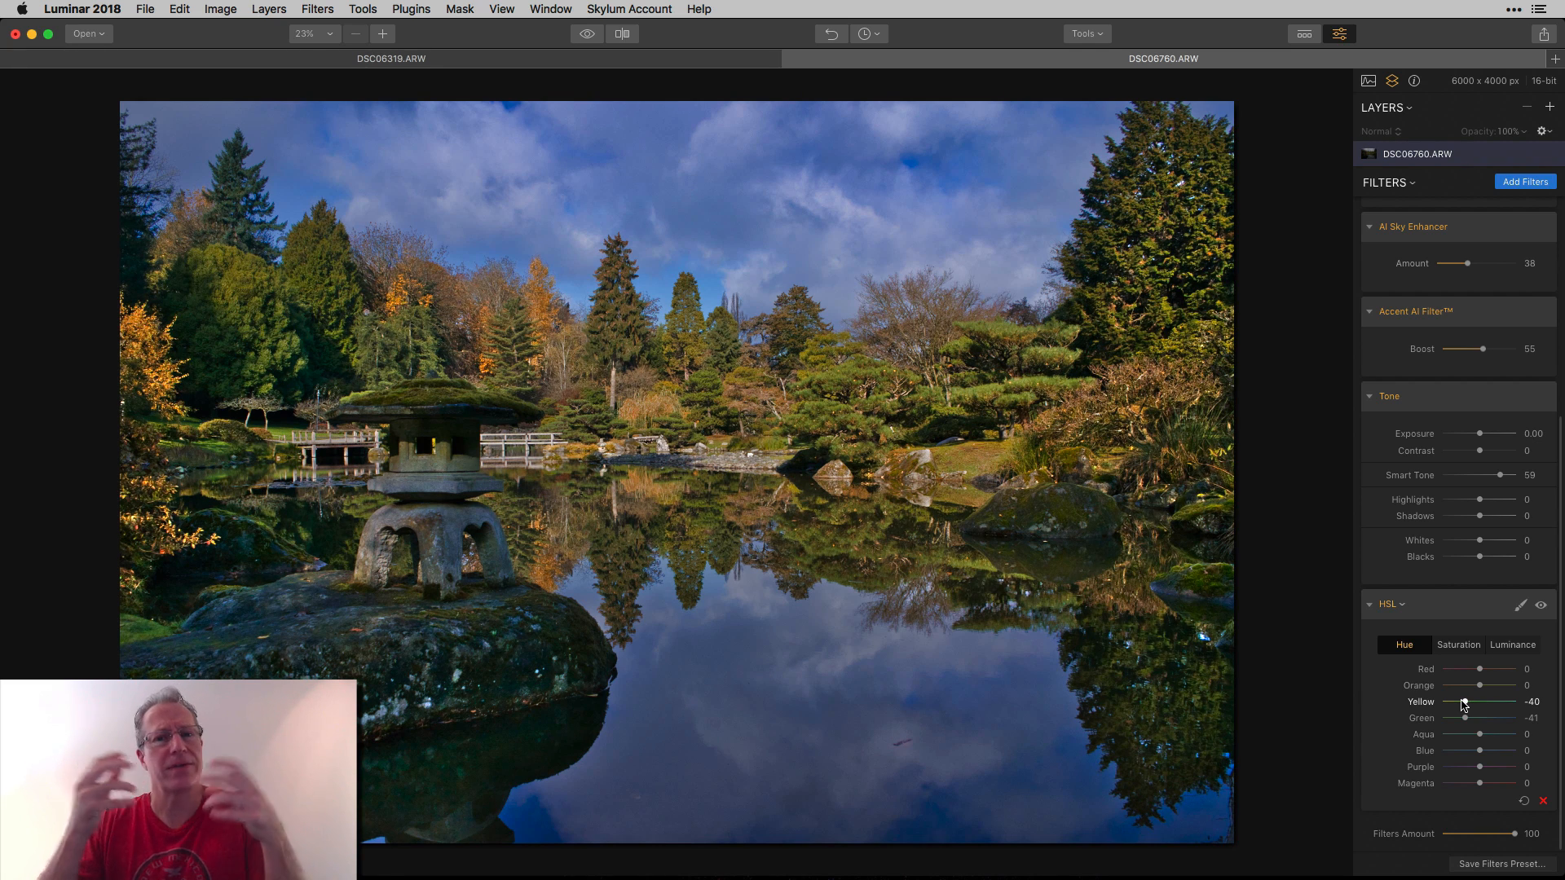
# In HSL Saturation, set Orange to 14, Yellow to 23 and Green to 19.
pyautogui.moveTo(1479, 687); pyautogui.dragTo(1487, 719)
pyautogui.click(1458, 645)
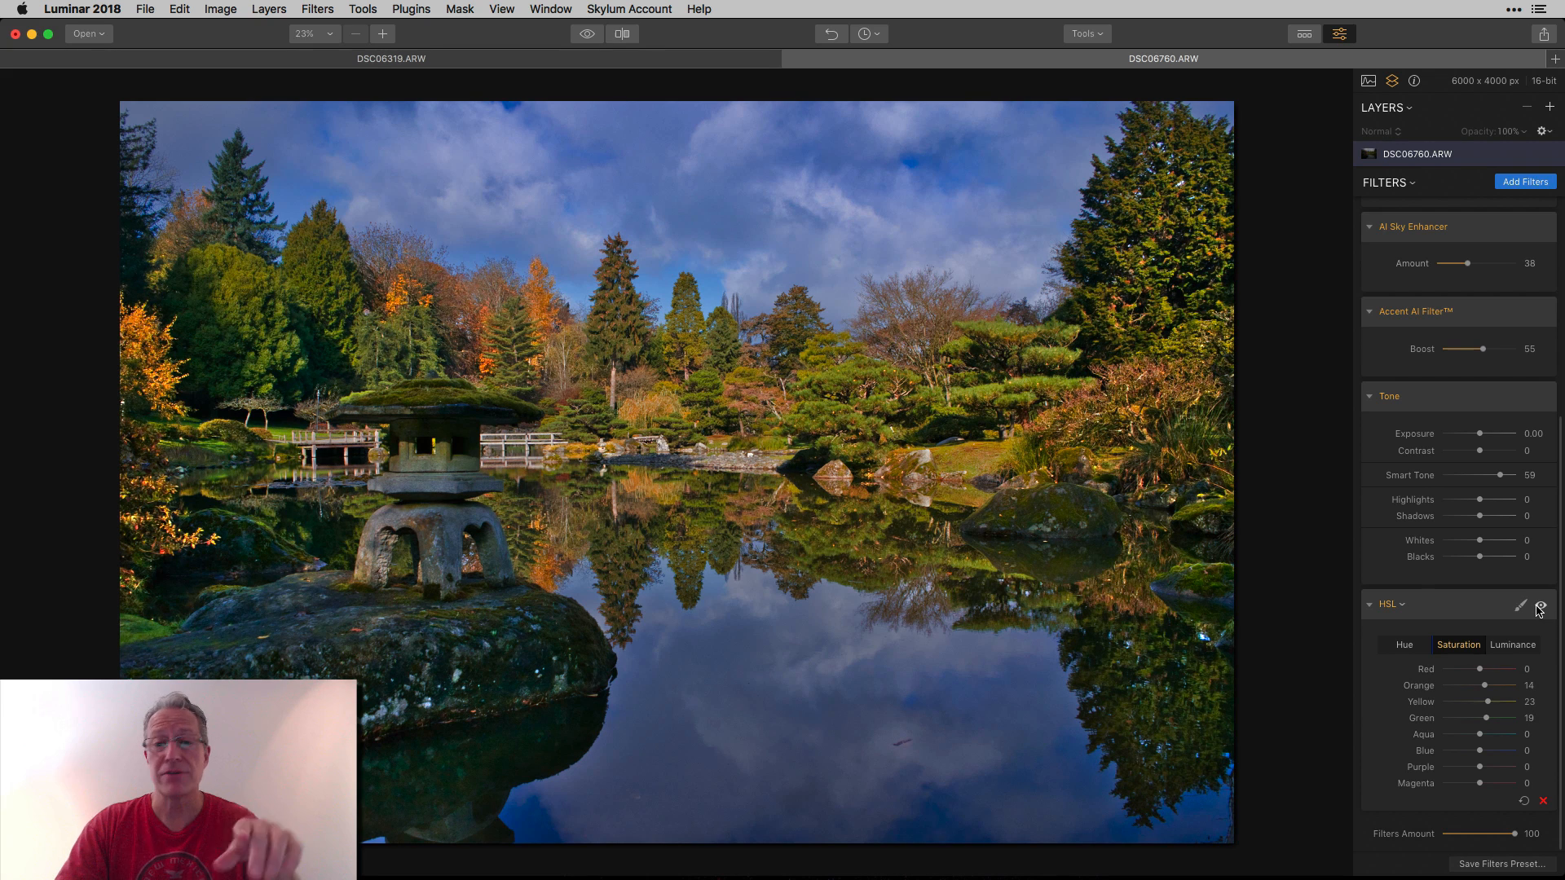
# Toggle the HSL filter's visibility and the quick preview to compare the edits.
pyautogui.click(1539, 607)
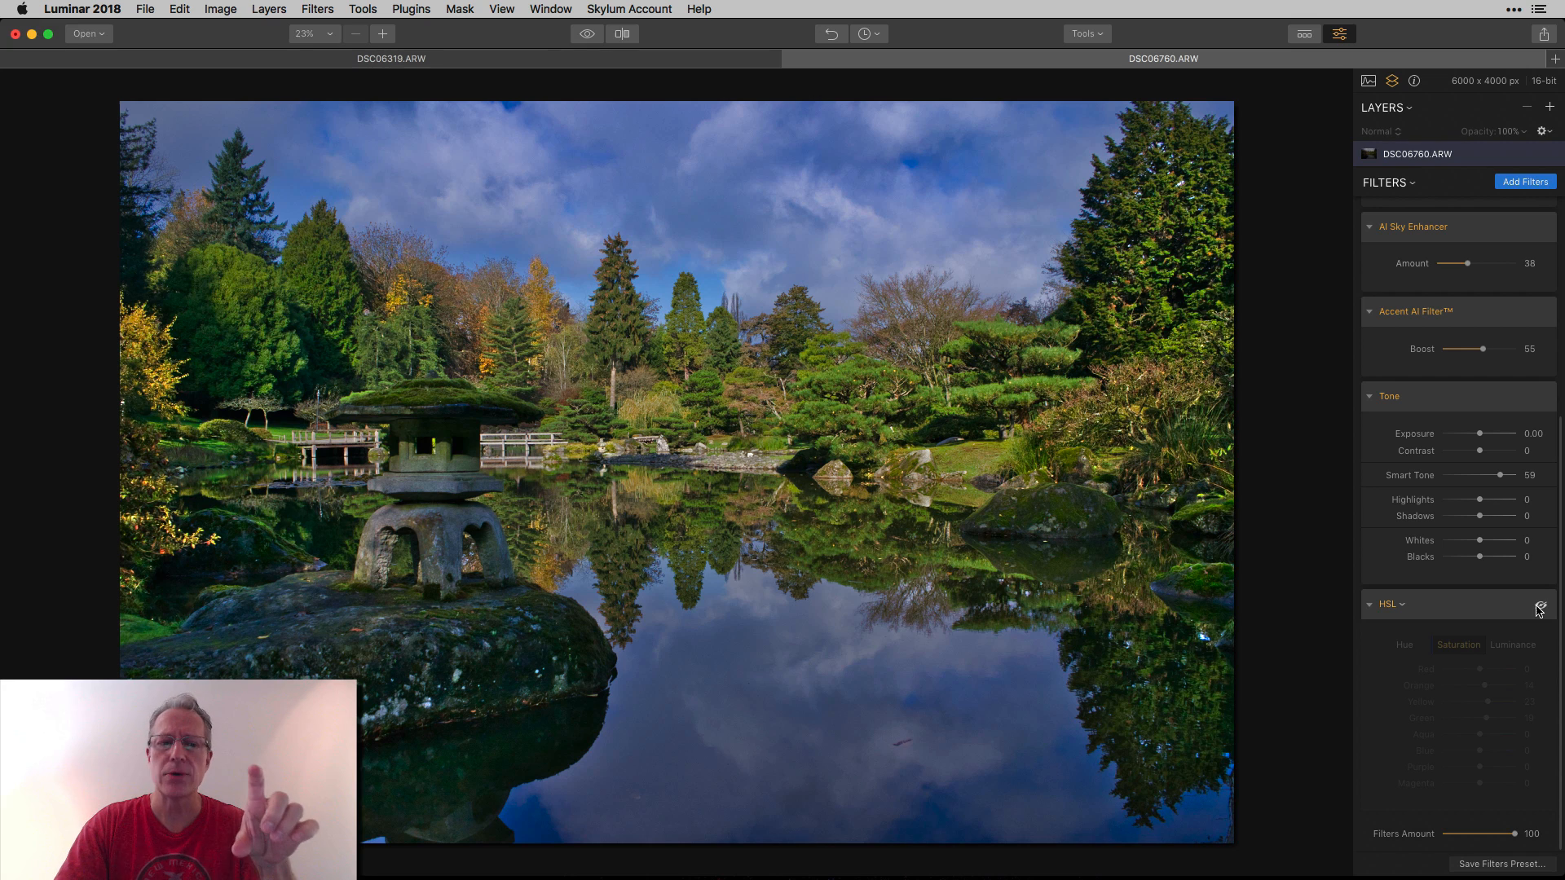
pyautogui.click(1539, 608)
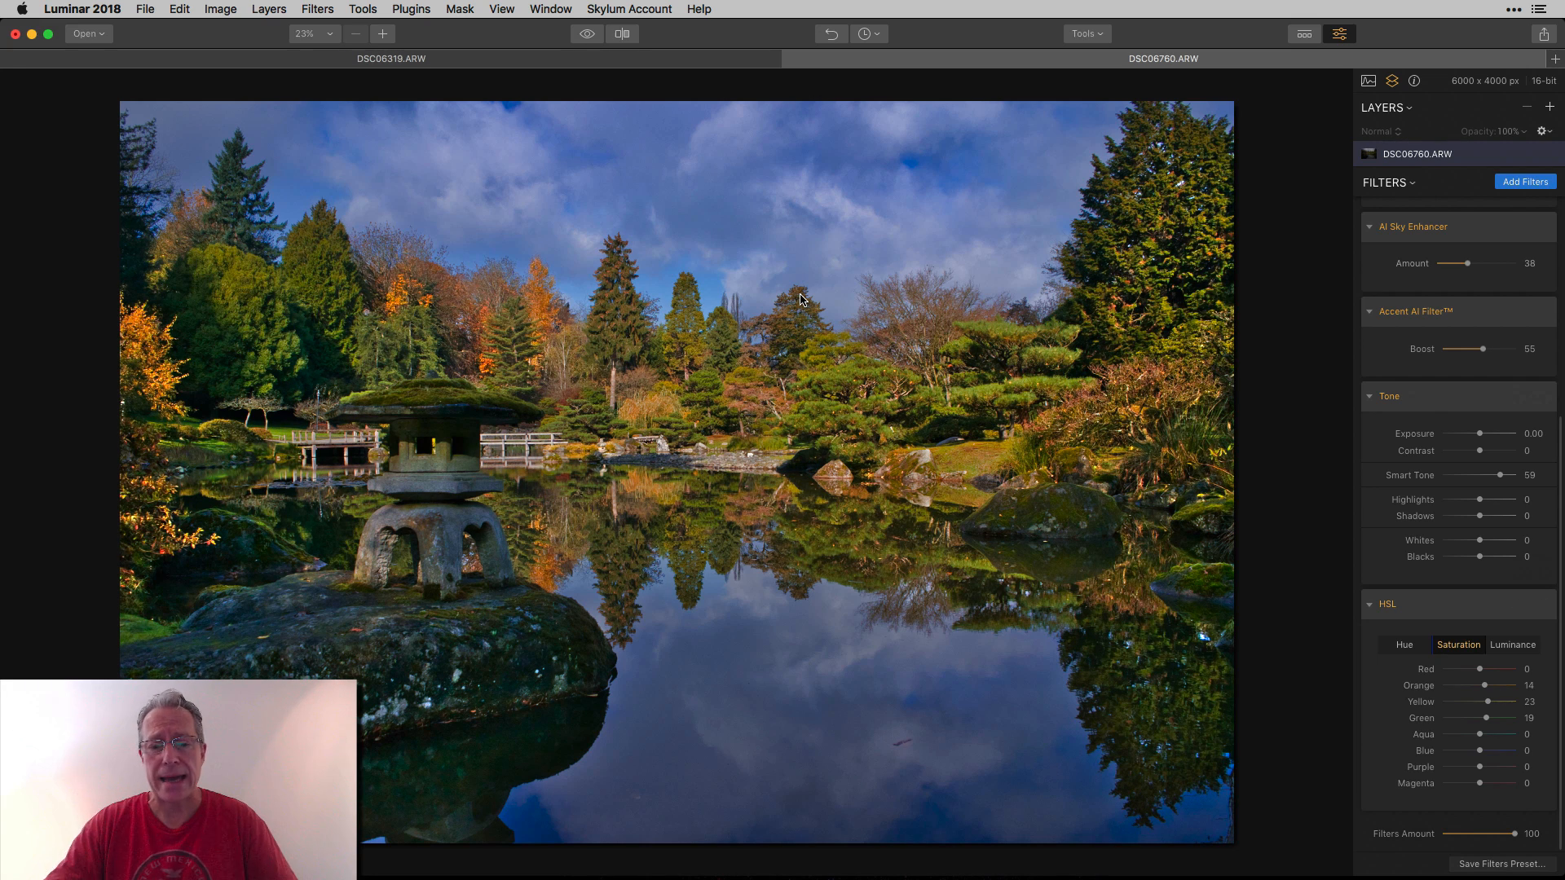
pyautogui.click(588, 34)
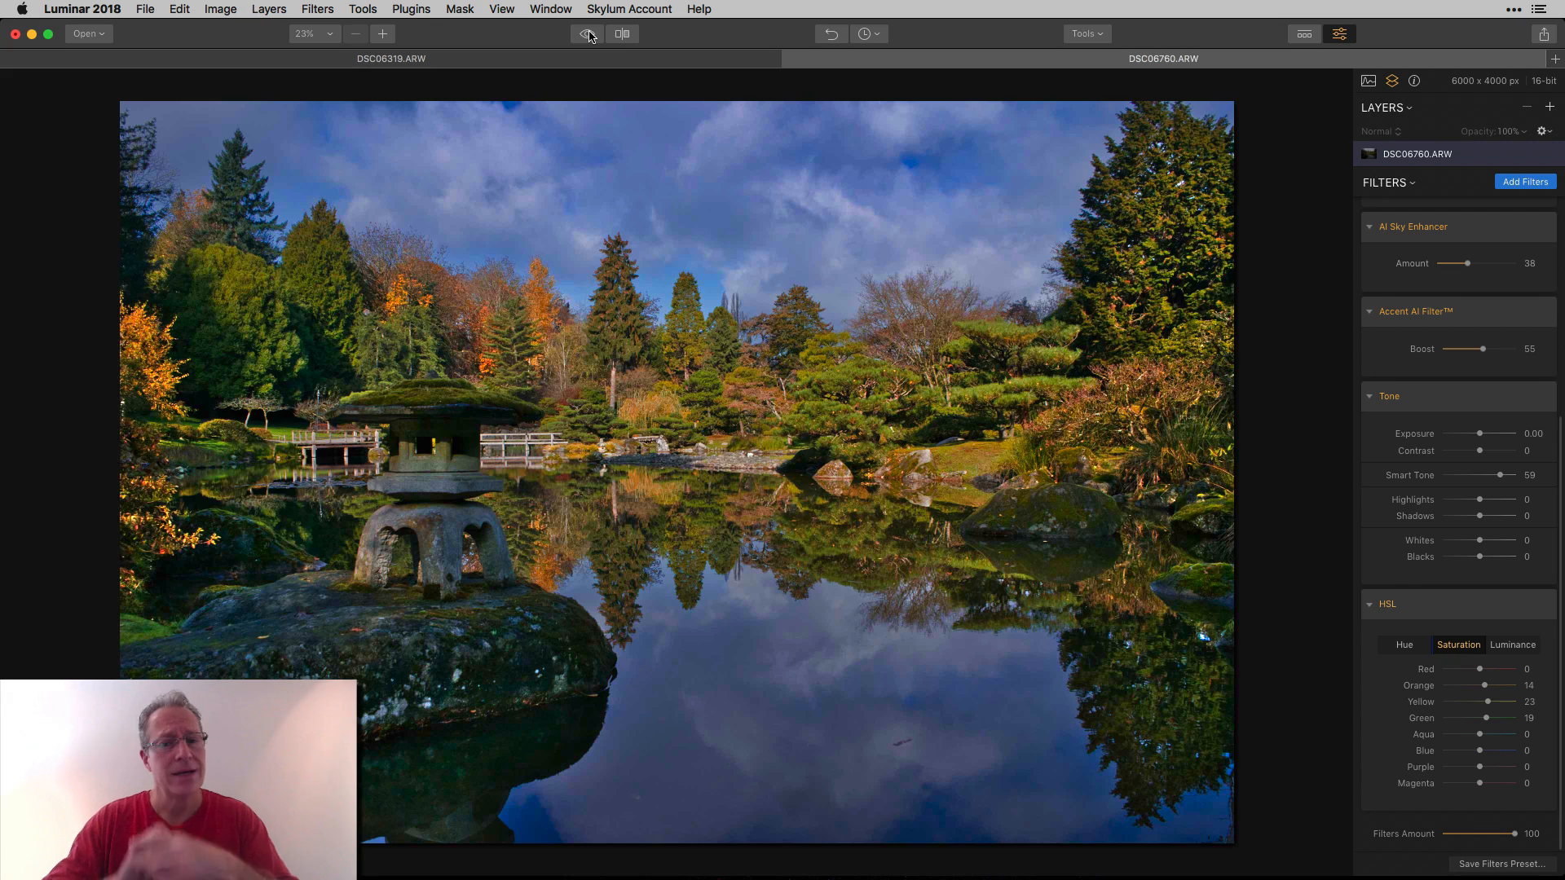